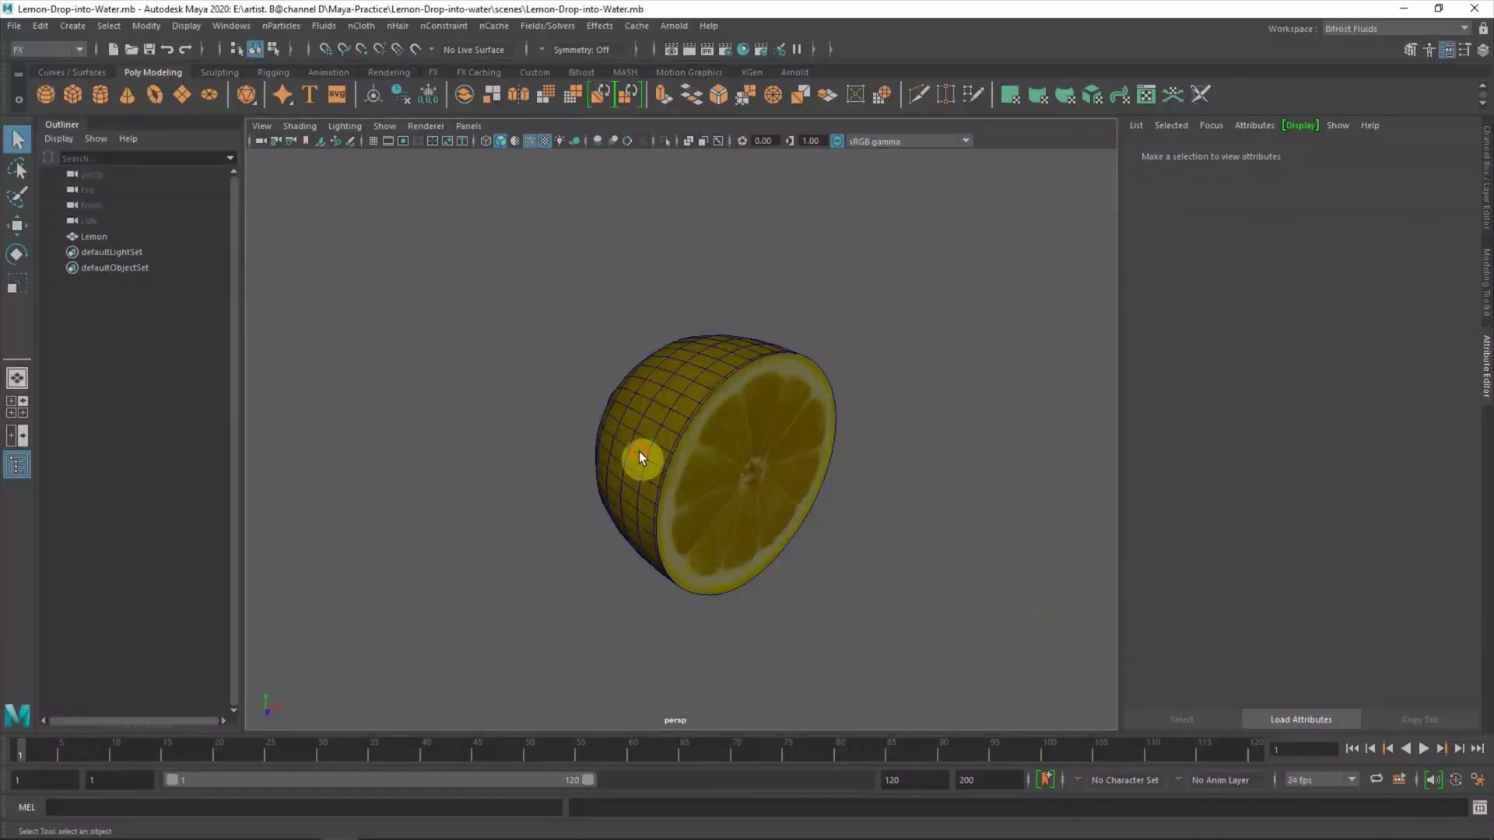
# Step: Select the half-lemon model and switch to the four-view layout
pyautogui.click(634, 457)
pyautogui.press('space')
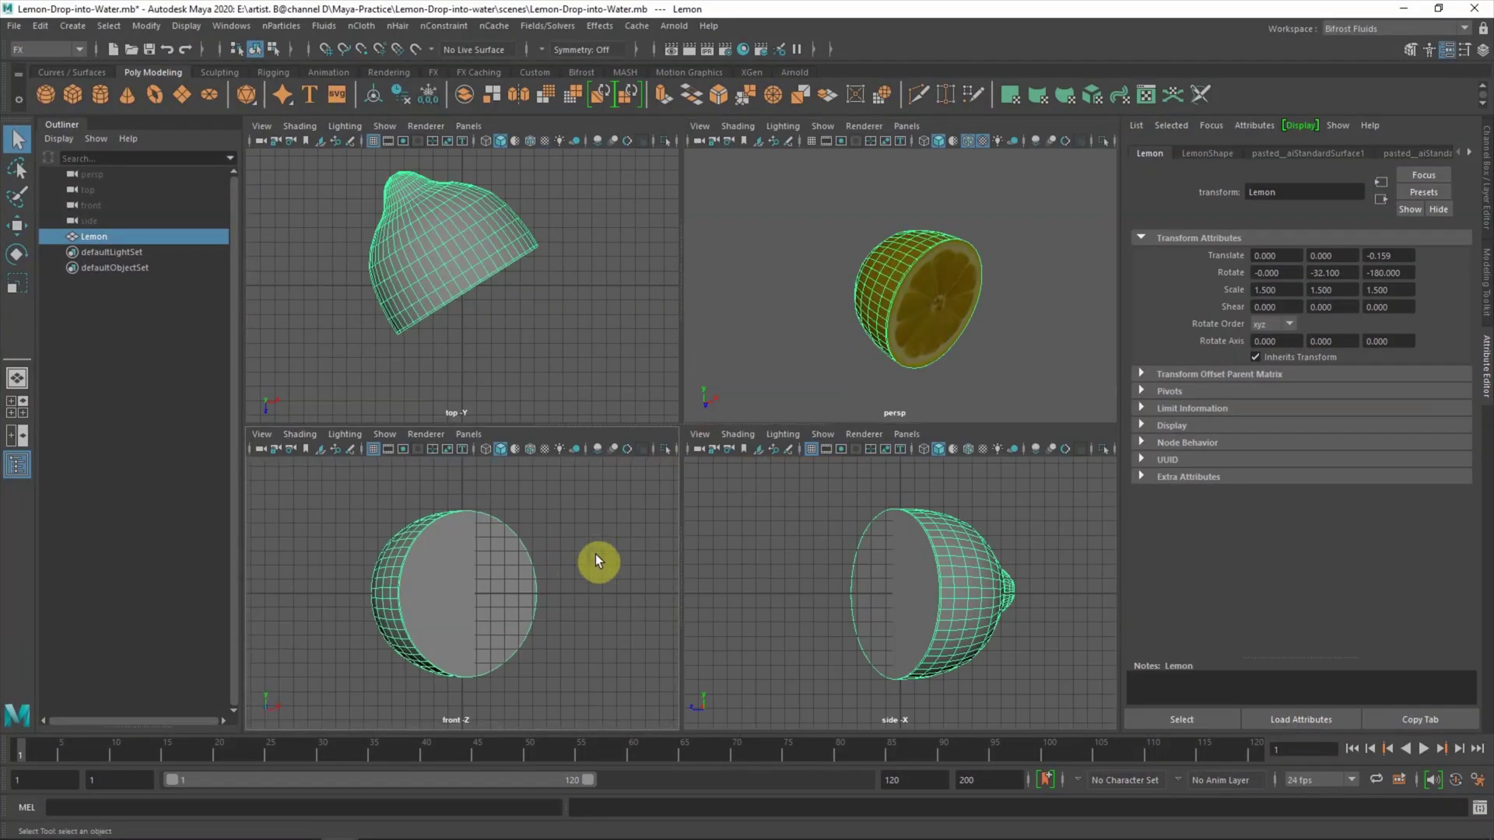
# Step: Rotate the lemon upright
pyautogui.press('e')
pyautogui.moveTo(484, 550); pyautogui.dragTo(517, 634)
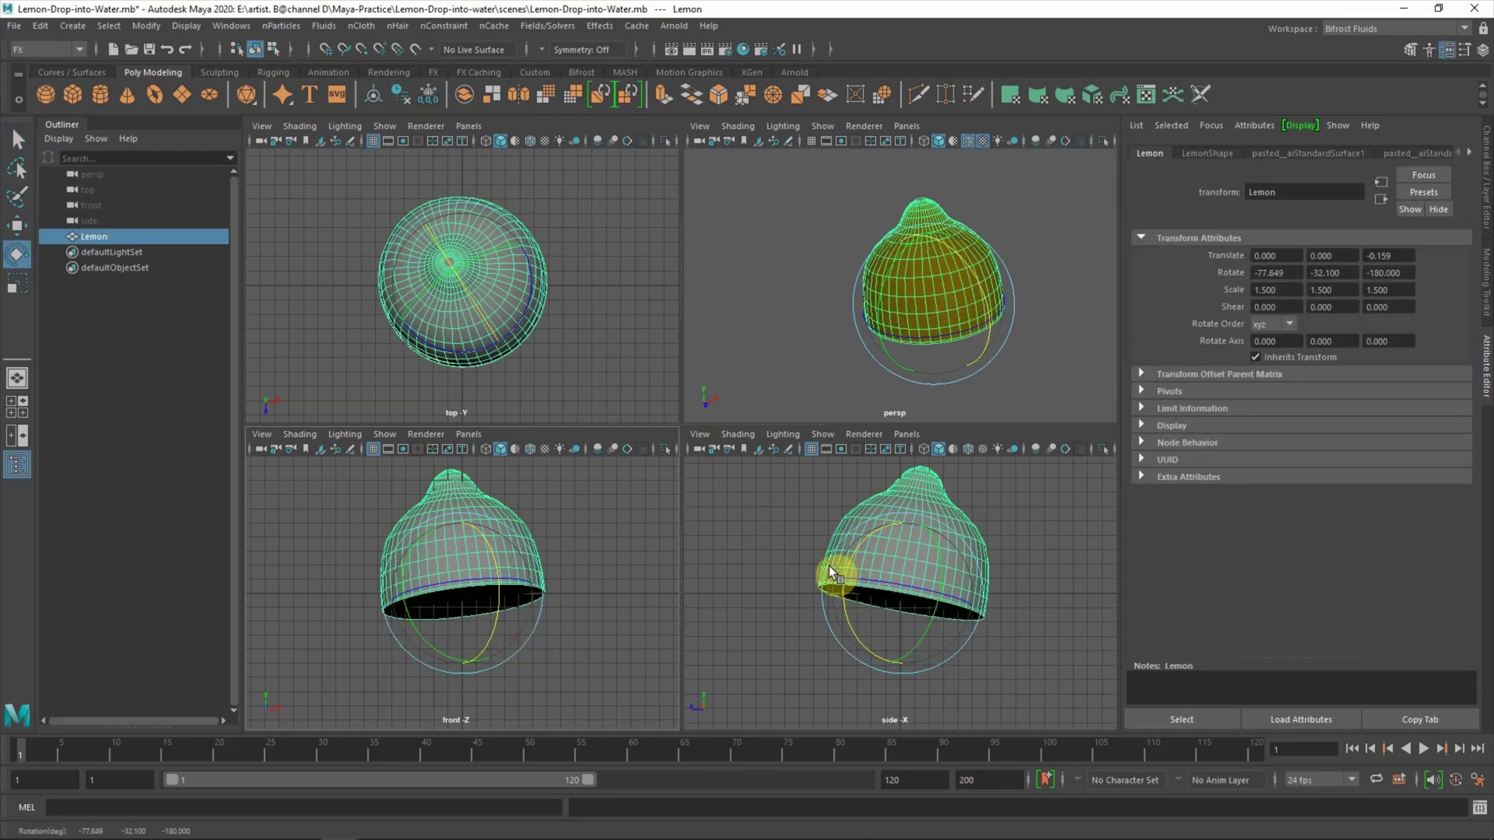
pyautogui.click(808, 576)
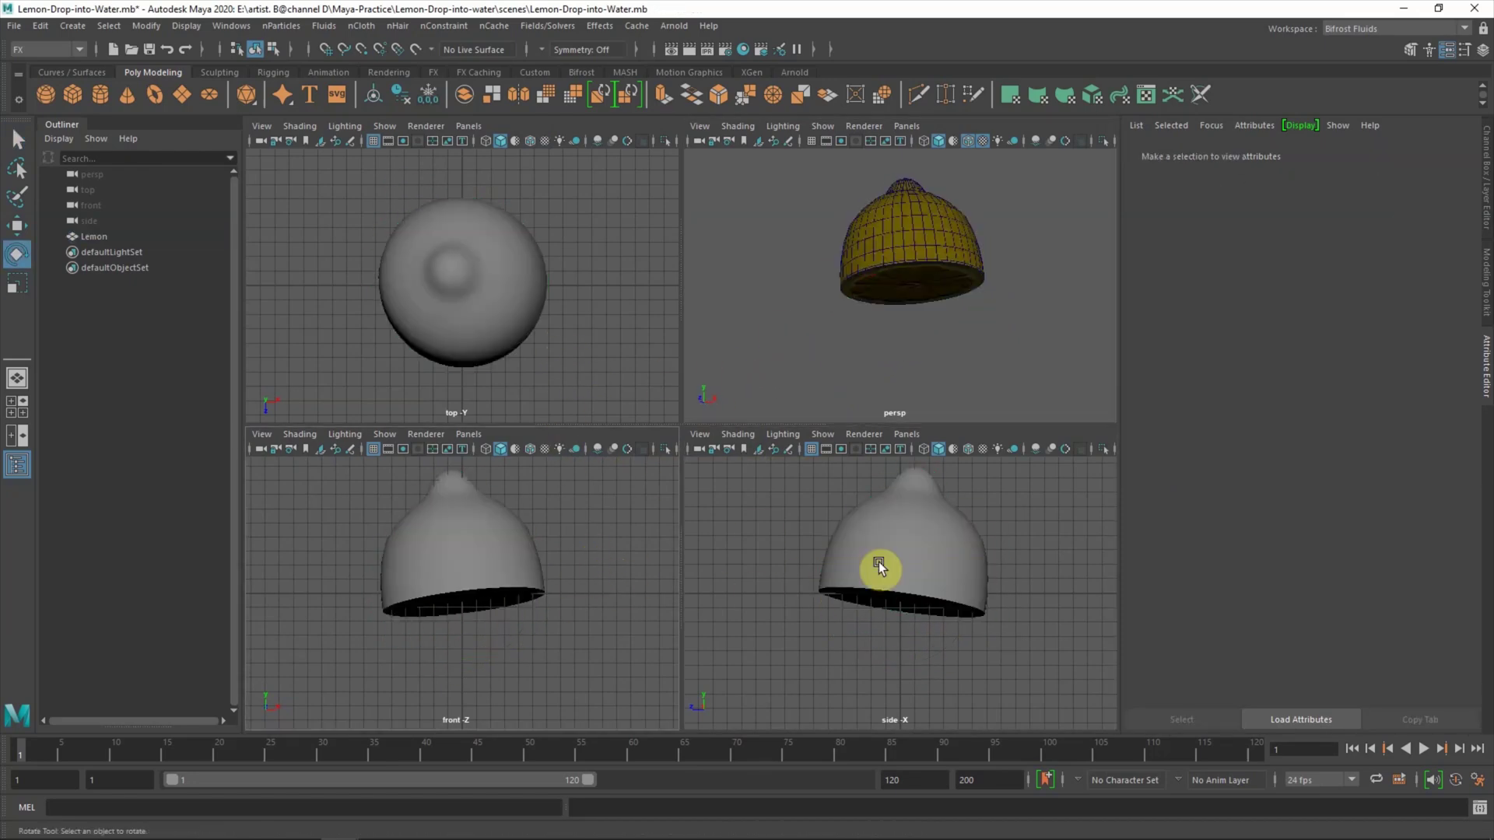
pyautogui.scroll(-2, 597, 589)
# Step: Name the new cube Water_tank, scale it up and move it below the lemon
pyautogui.write('Water_tank')
pyautogui.press('Return')
pyautogui.press('r')
pyautogui.moveTo(462, 286); pyautogui.dragTo(614, 296)
pyautogui.press('w')
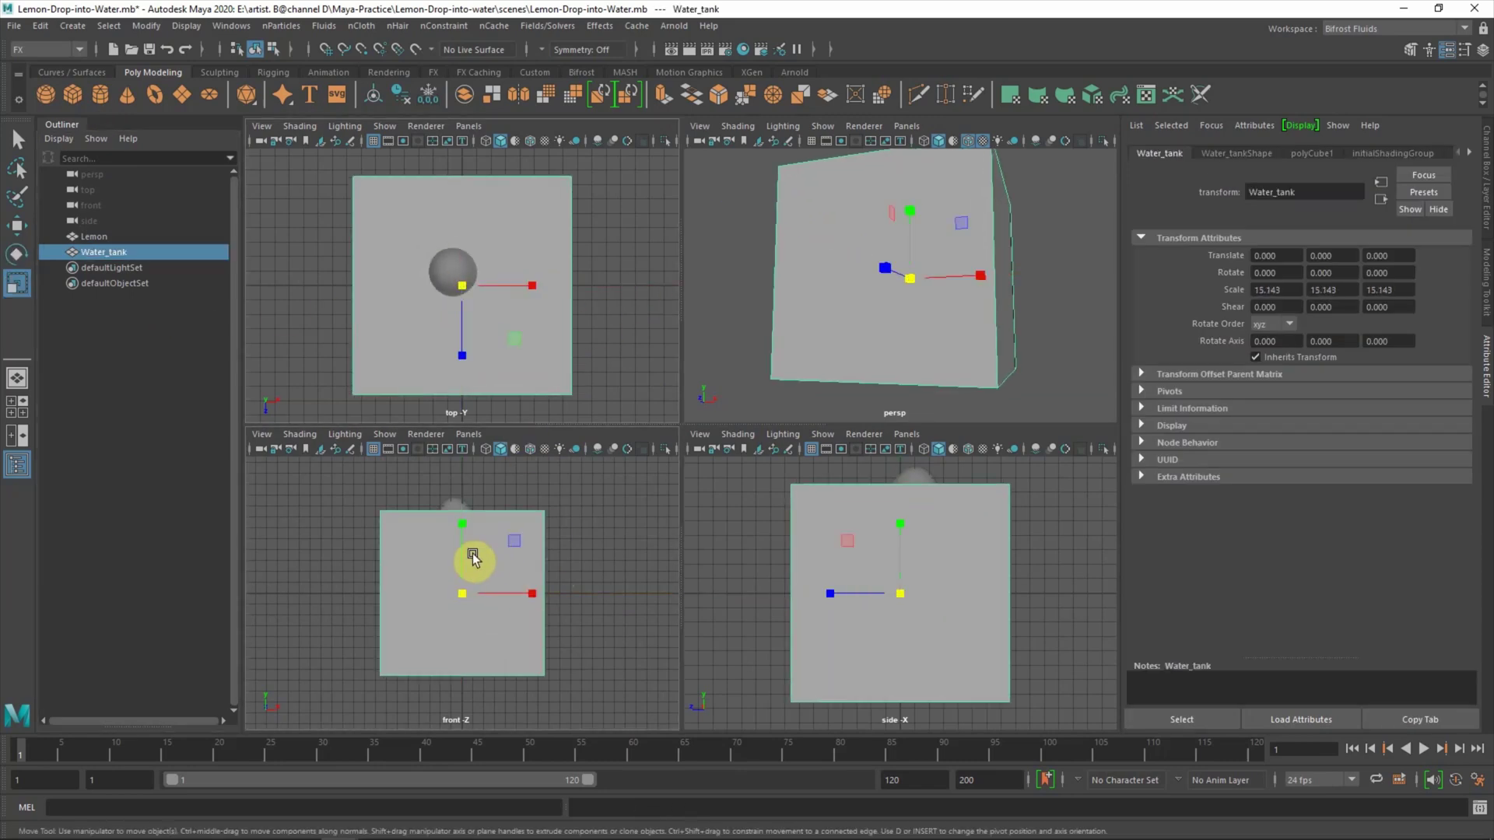
pyautogui.moveTo(466, 567); pyautogui.dragTo(484, 610)
pyautogui.scroll(-3, 483, 610)
# Step: Raise the lemon above the tank, then enlarge and lower Water_tank further
pyautogui.click(94, 236)
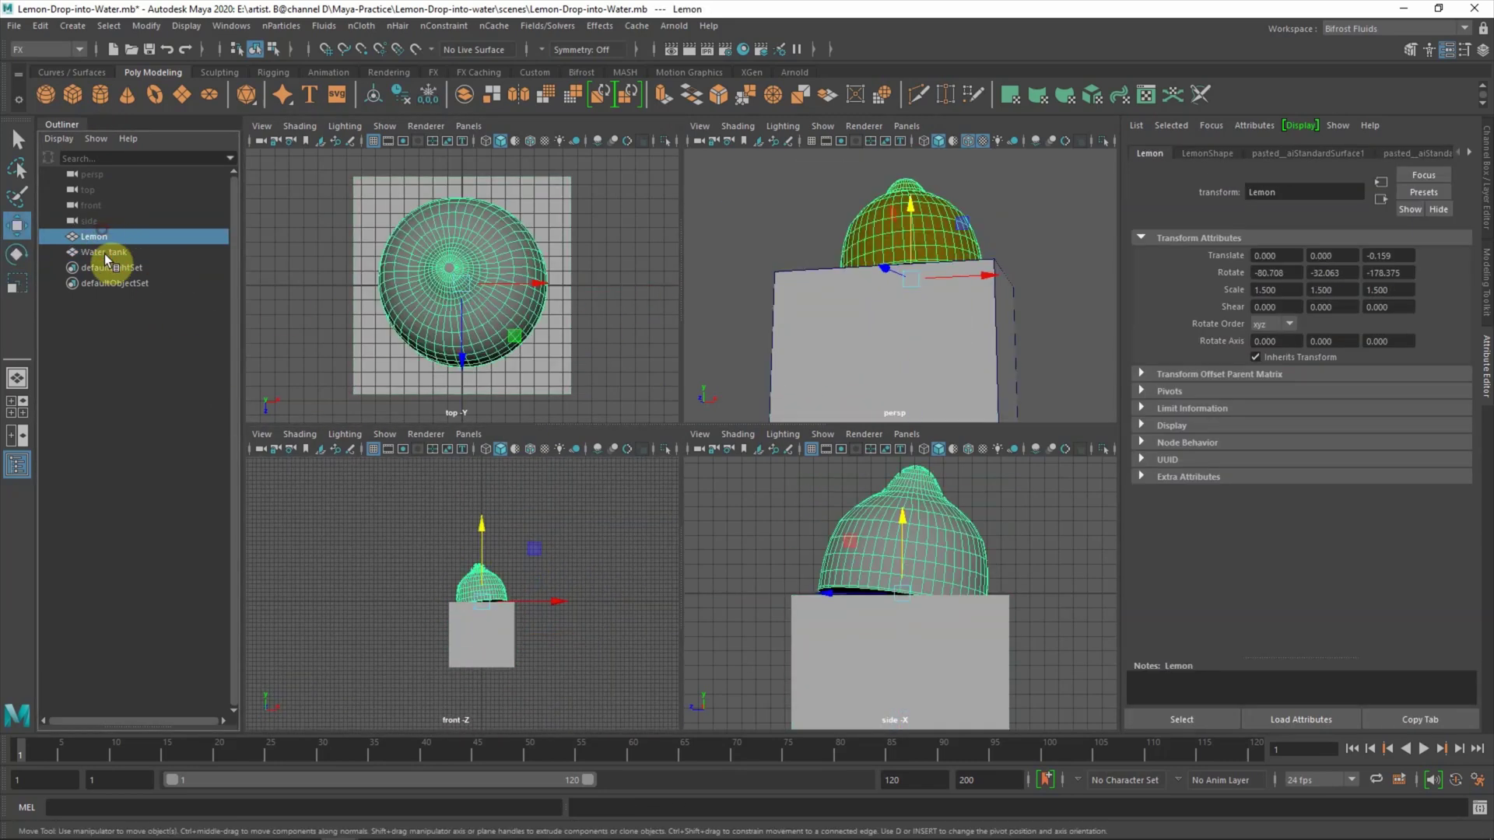
pyautogui.moveTo(484, 537); pyautogui.dragTo(494, 477)
pyautogui.keyDown('alt'); pyautogui.moveTo(894, 233); pyautogui.dragTo(934, 265); pyautogui.keyUp('alt')
pyautogui.click(857, 624)
pyautogui.scroll(-2, 440, 362)
pyautogui.press('r')
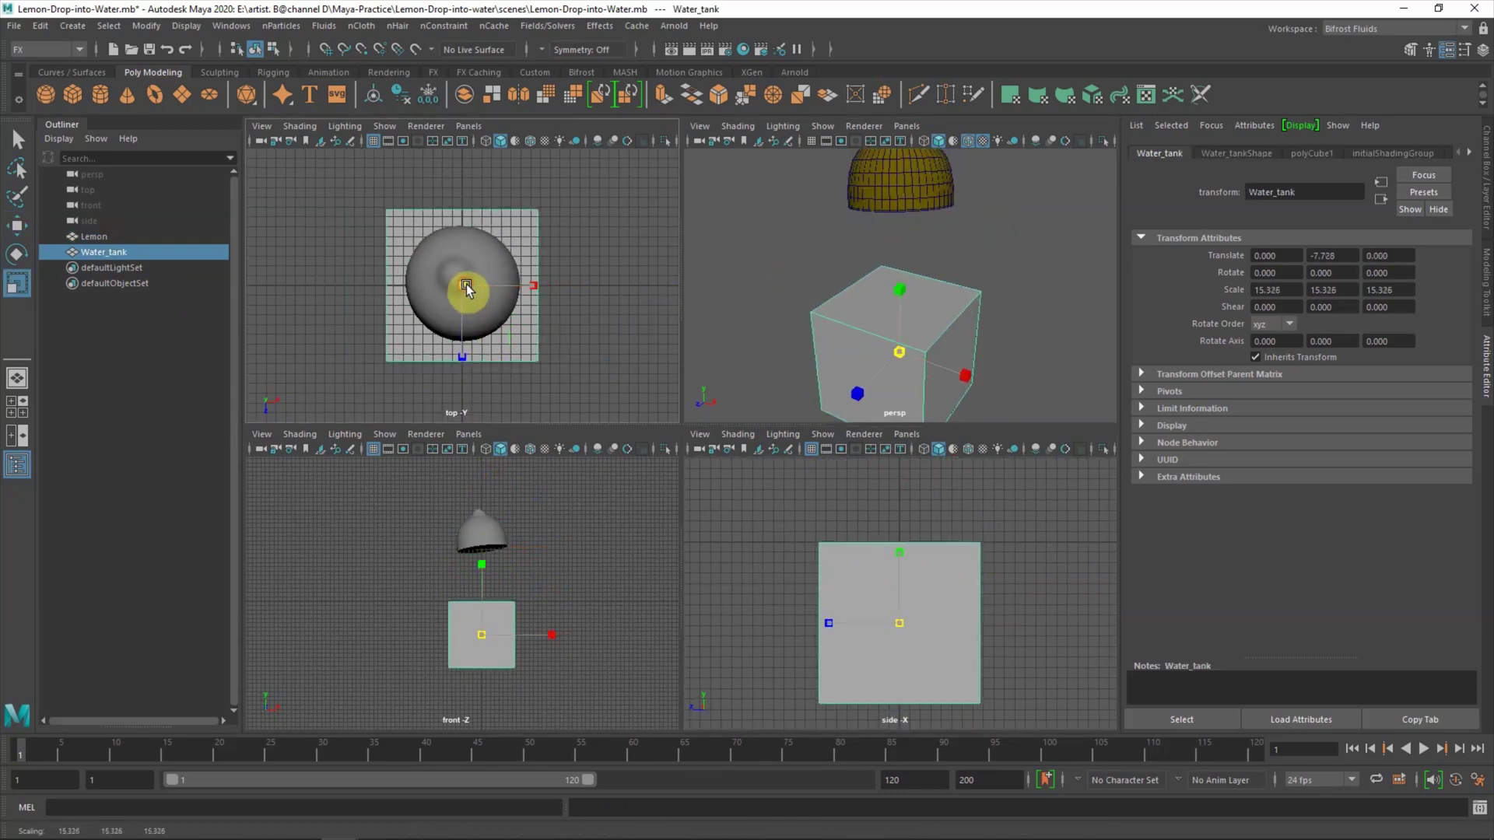
pyautogui.moveTo(461, 286); pyautogui.dragTo(498, 283)
pyautogui.press('w')
pyautogui.moveTo(482, 587); pyautogui.dragTo(482, 603)
# Step: Stretch Water_tank along its length and width into a long box
pyautogui.press('r')
pyautogui.moveTo(462, 343); pyautogui.dragTo(464, 353)
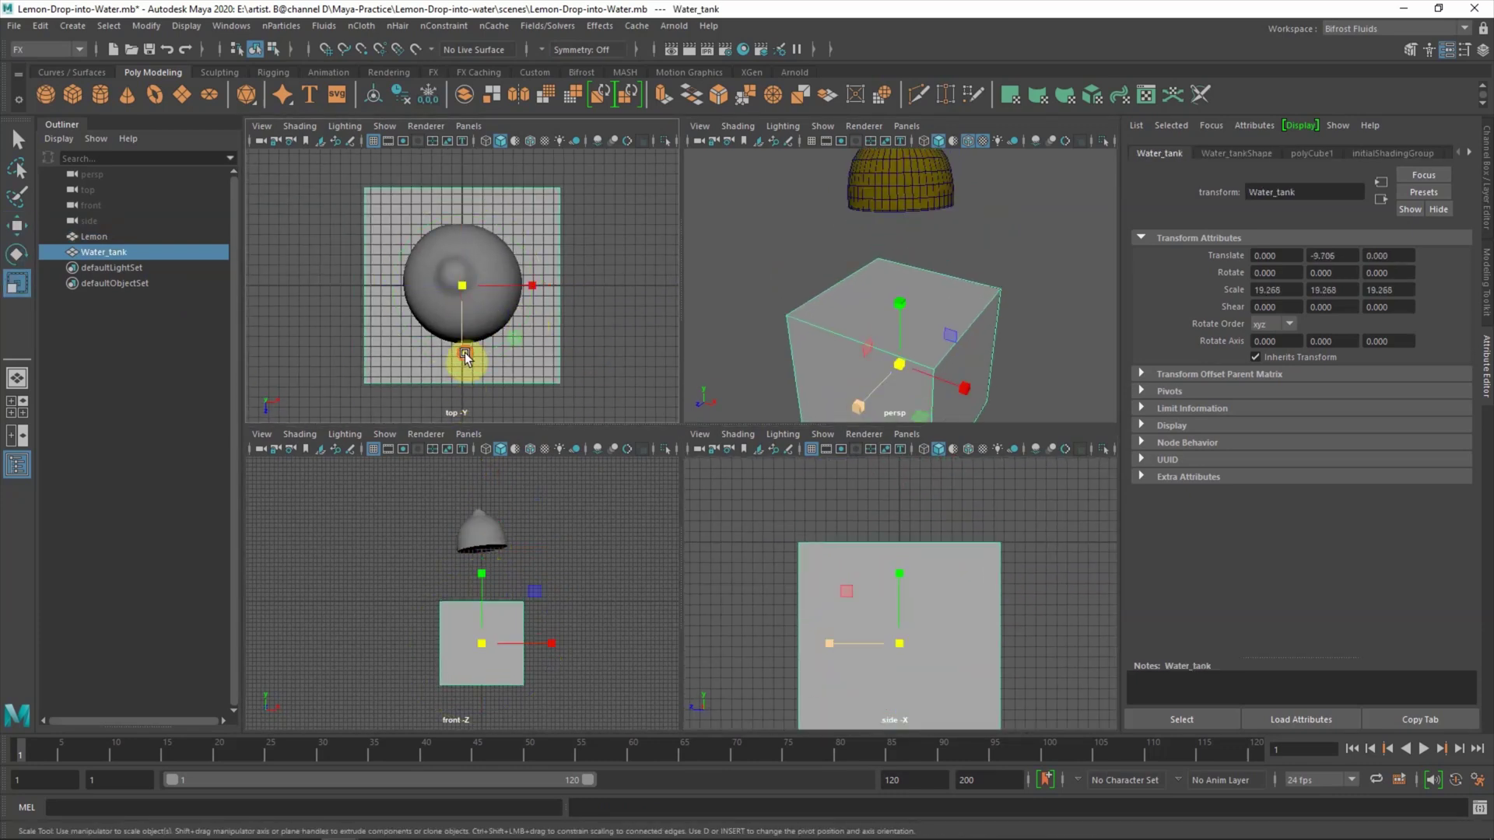
pyautogui.moveTo(532, 286); pyautogui.dragTo(616, 293)
pyautogui.moveTo(595, 364); pyautogui.dragTo(565, 499, button='right')
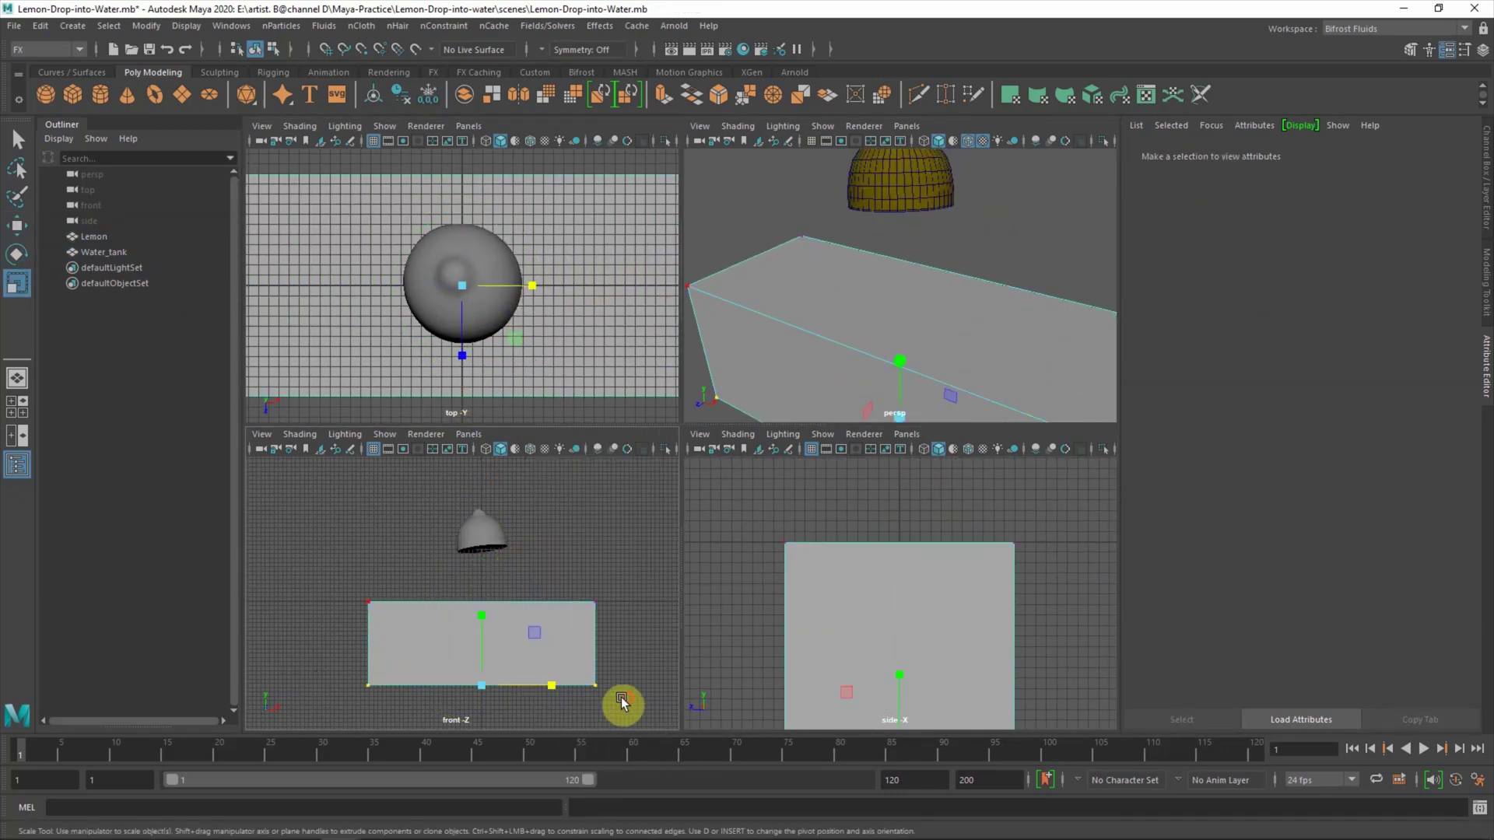
pyautogui.moveTo(620, 704); pyautogui.dragTo(483, 645)
# Step: Adjust the tank's corner vertices and return it to object mode
pyautogui.press('w')
pyautogui.scroll(3, 467, 611)
pyautogui.scroll(2, 593, 604)
pyautogui.moveTo(594, 603)
pyautogui.keyDown('alt'); pyautogui.mouseDown(button='middle')
pyautogui.moveTo(593, 477)
pyautogui.moveTo(567, 470)
pyautogui.moveTo(572, 562)
pyautogui.mouseUp(button='middle'); pyautogui.keyUp('alt')
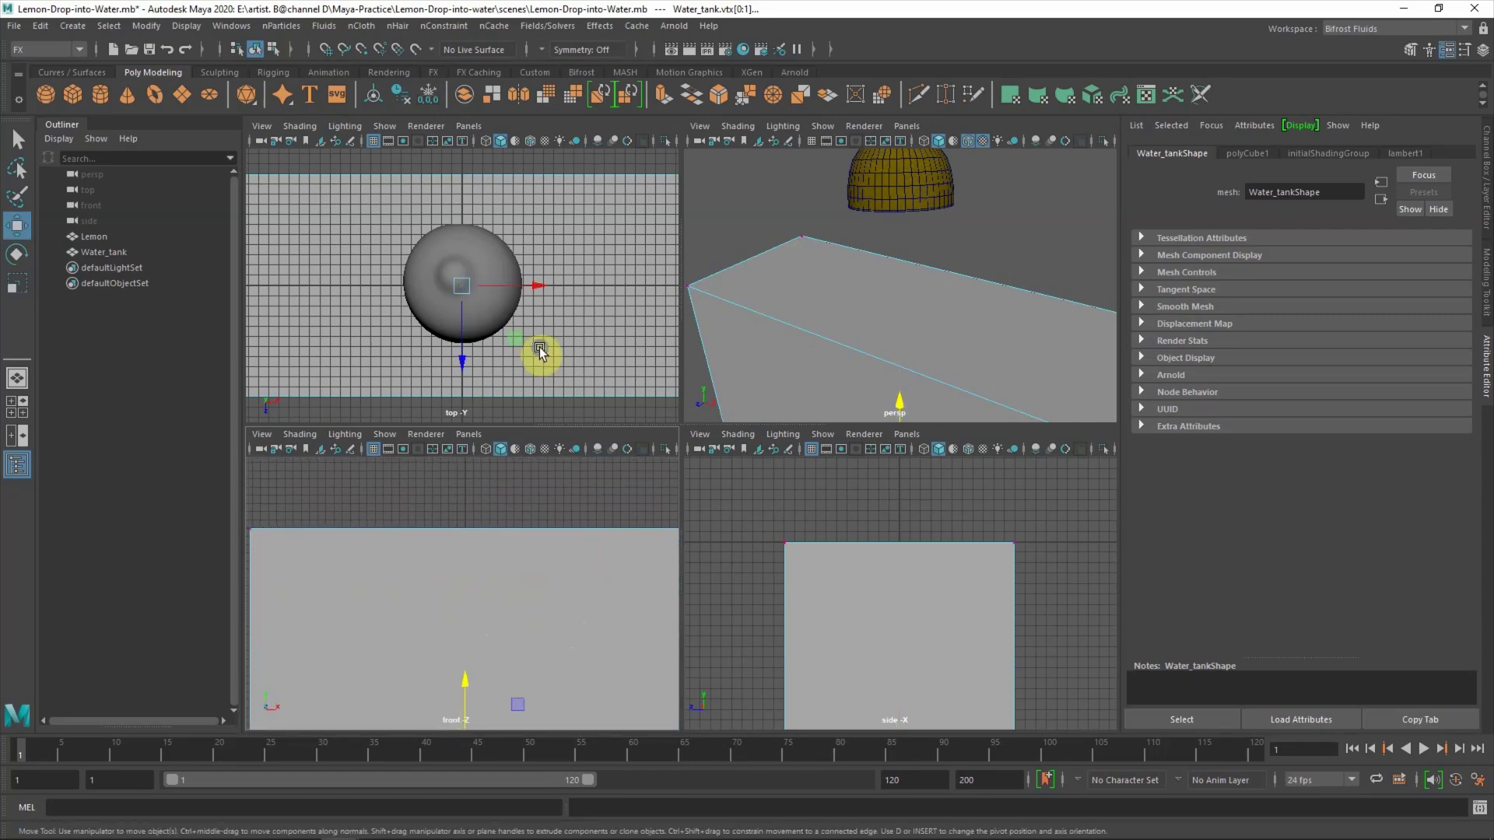
pyautogui.scroll(-2, 534, 350)
pyautogui.click(281, 210)
pyautogui.moveTo(359, 234); pyautogui.dragTo(396, 221, button='right')
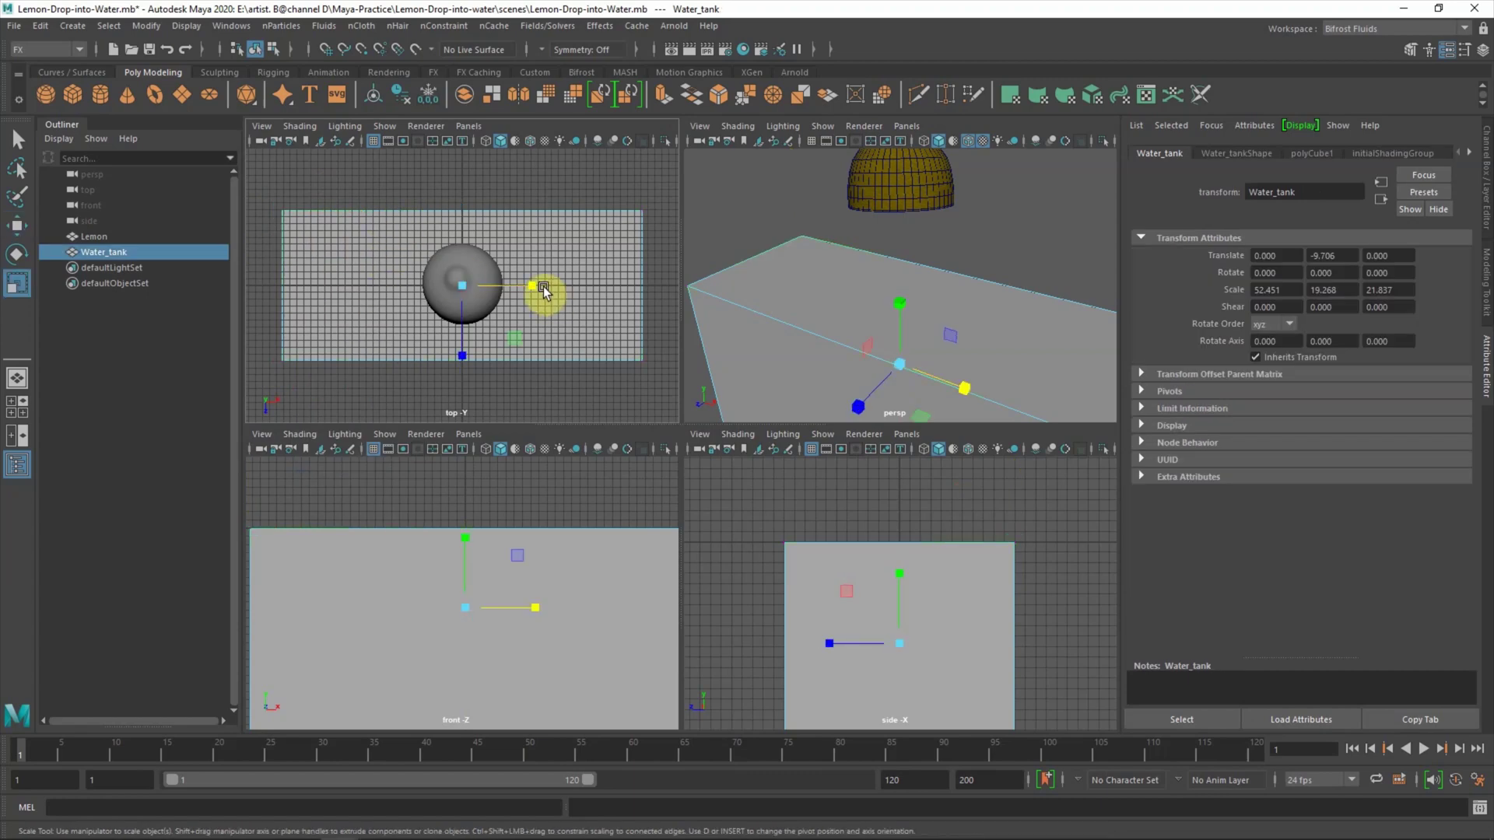
# Step: Extrude the tank's top face
pyautogui.press('r')
pyautogui.moveTo(850, 251)
pyautogui.keyDown('alt'); pyautogui.mouseDown()
pyautogui.moveTo(928, 299)
pyautogui.moveTo(860, 260)
pyautogui.moveTo(869, 269)
pyautogui.mouseUp(); pyautogui.keyUp('alt')
pyautogui.click(930, 302)
pyautogui.hotkey('ctrl', 'e')
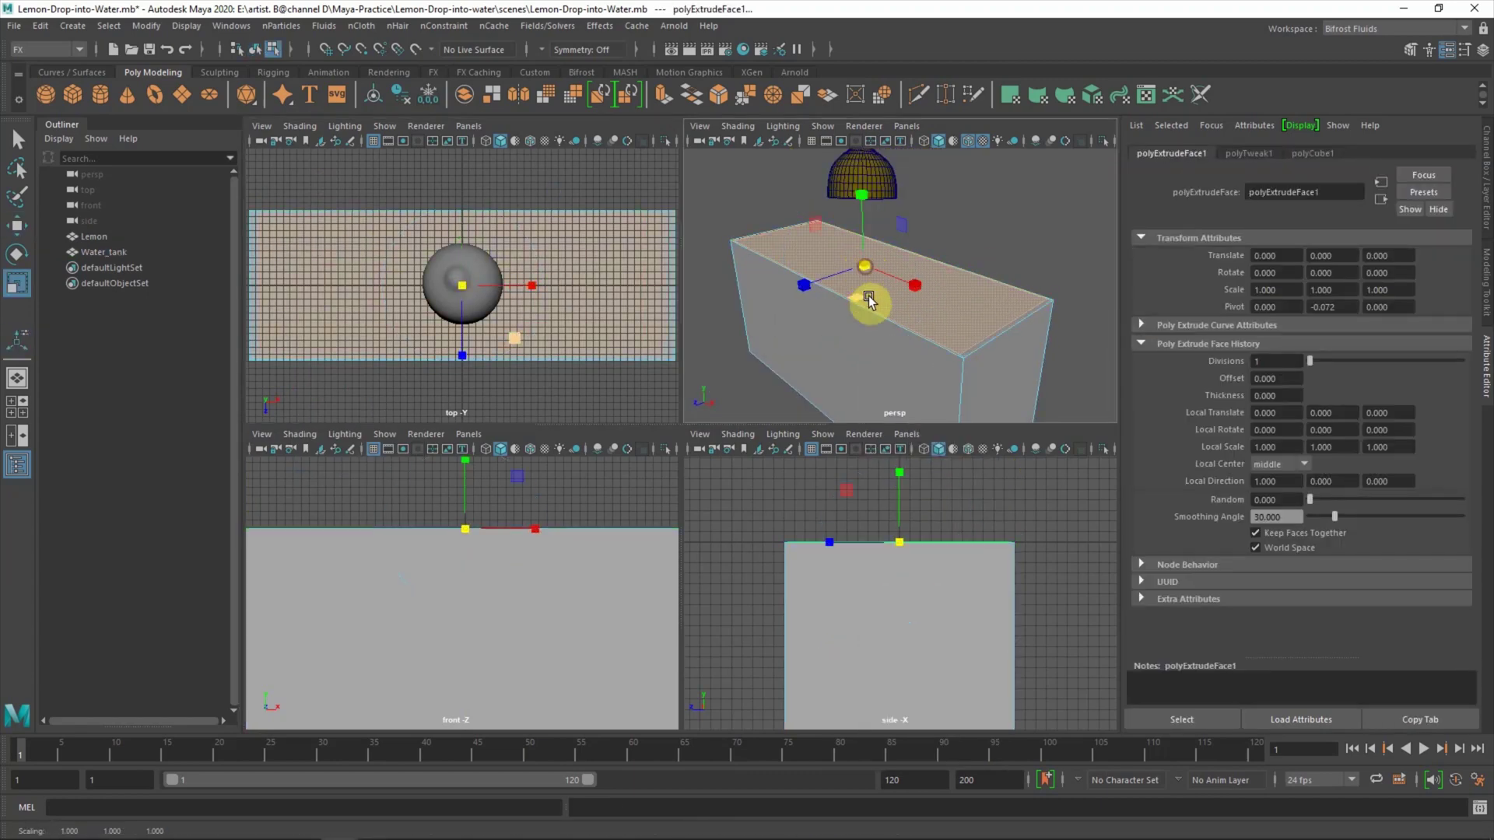
# Step: Extrude the tank's top face again and push it down to hollow the tank
pyautogui.scroll(3, 780, 266)
pyautogui.hotkey('ctrl', 'e')
pyautogui.press('space')
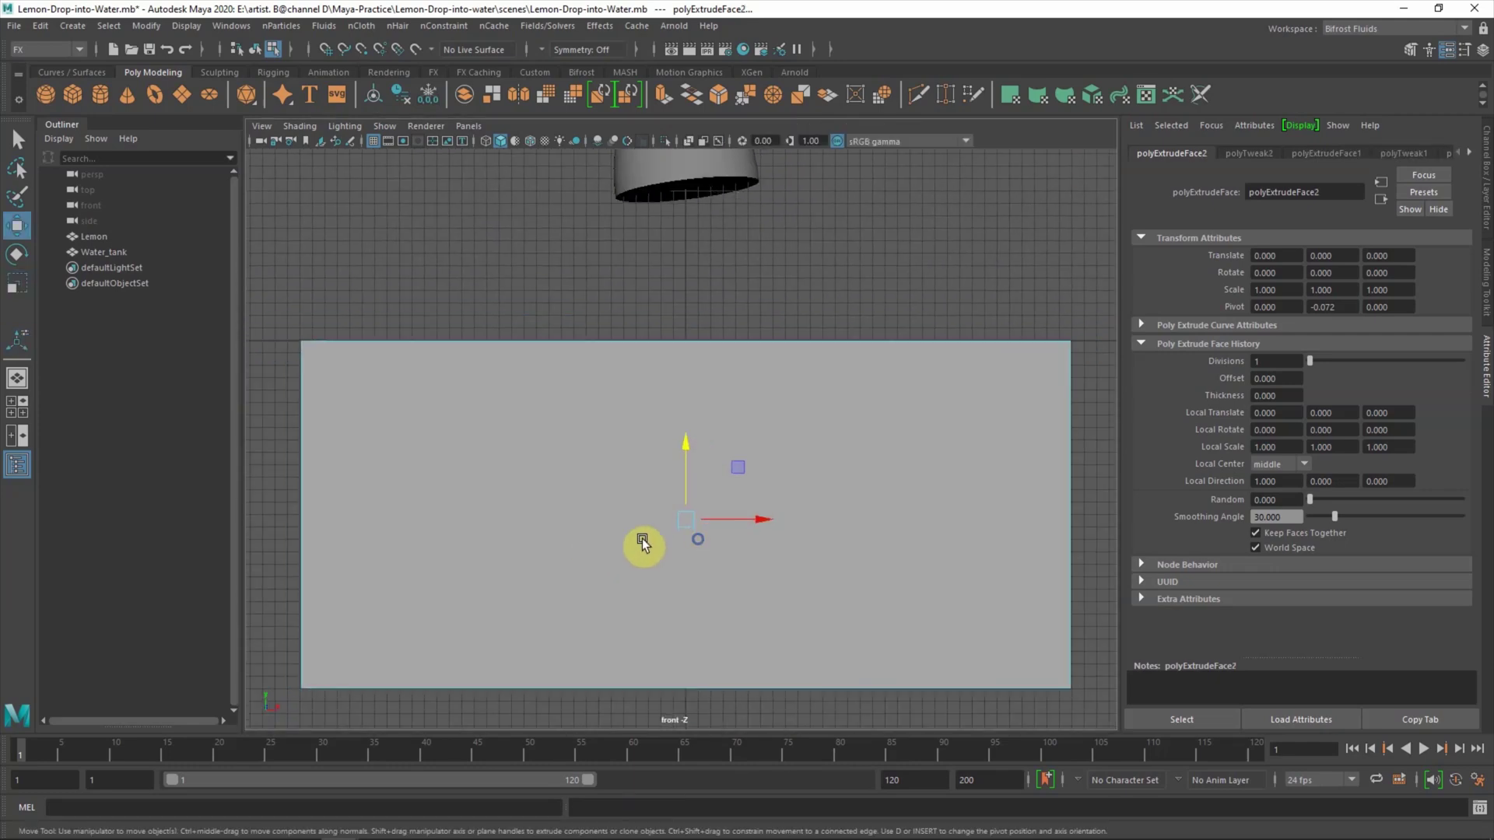
pyautogui.press('4')
pyautogui.press('w')
pyautogui.moveTo(704, 466); pyautogui.dragTo(704, 610)
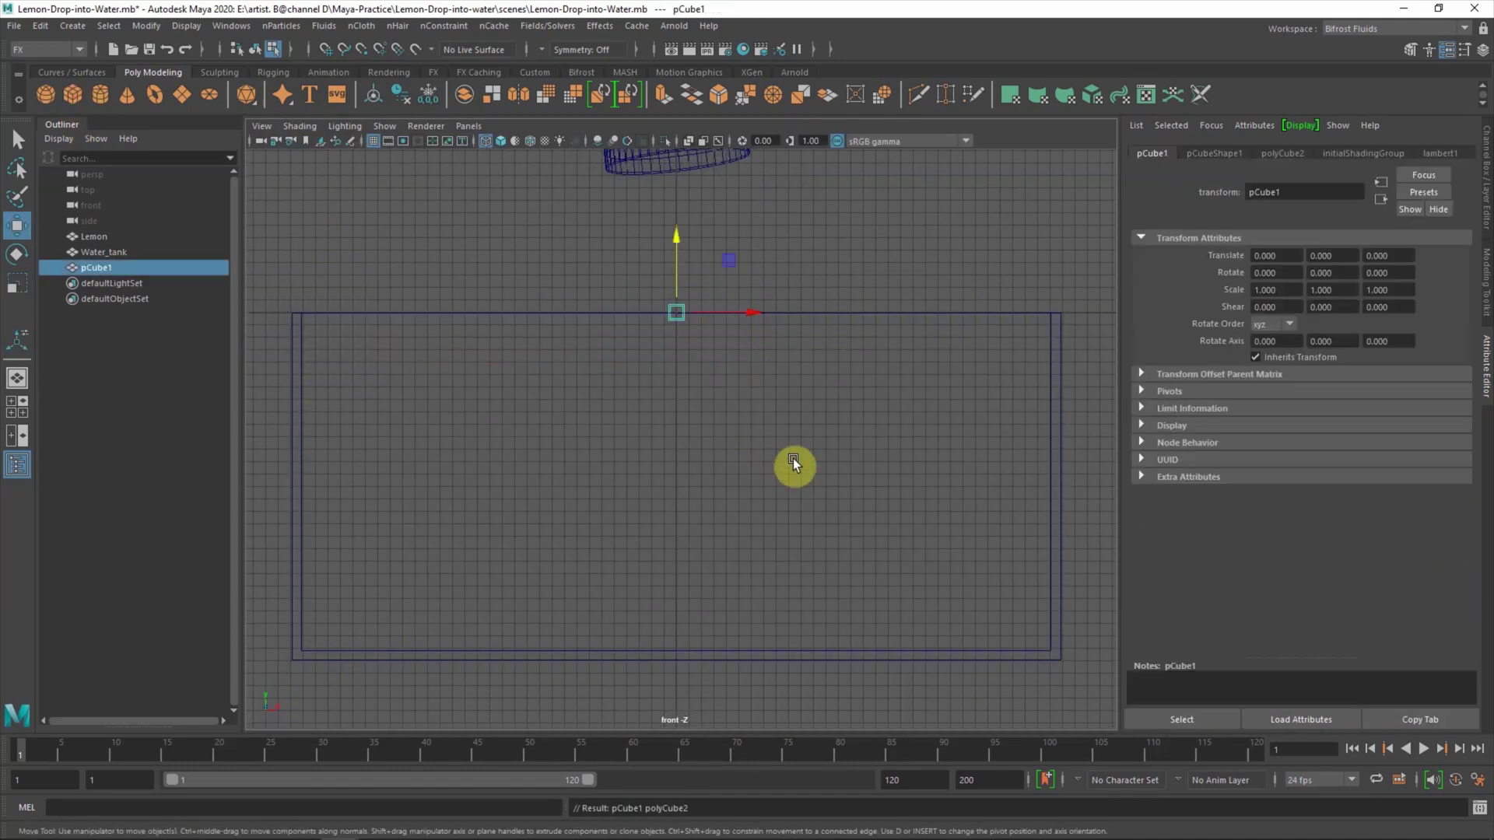
# Step: Scale the new cube to tank size and move it down into the tank
pyautogui.press('r')
pyautogui.moveTo(676, 315); pyautogui.dragTo(1066, 346)
pyautogui.scroll(-2, 694, 324)
pyautogui.press('w')
pyautogui.moveTo(694, 324); pyautogui.dragTo(694, 420)
# Step: Lower the cube's top below the rim and move its side vertices out to the walls
pyautogui.moveTo(810, 261); pyautogui.dragTo(734, 283, button='right')
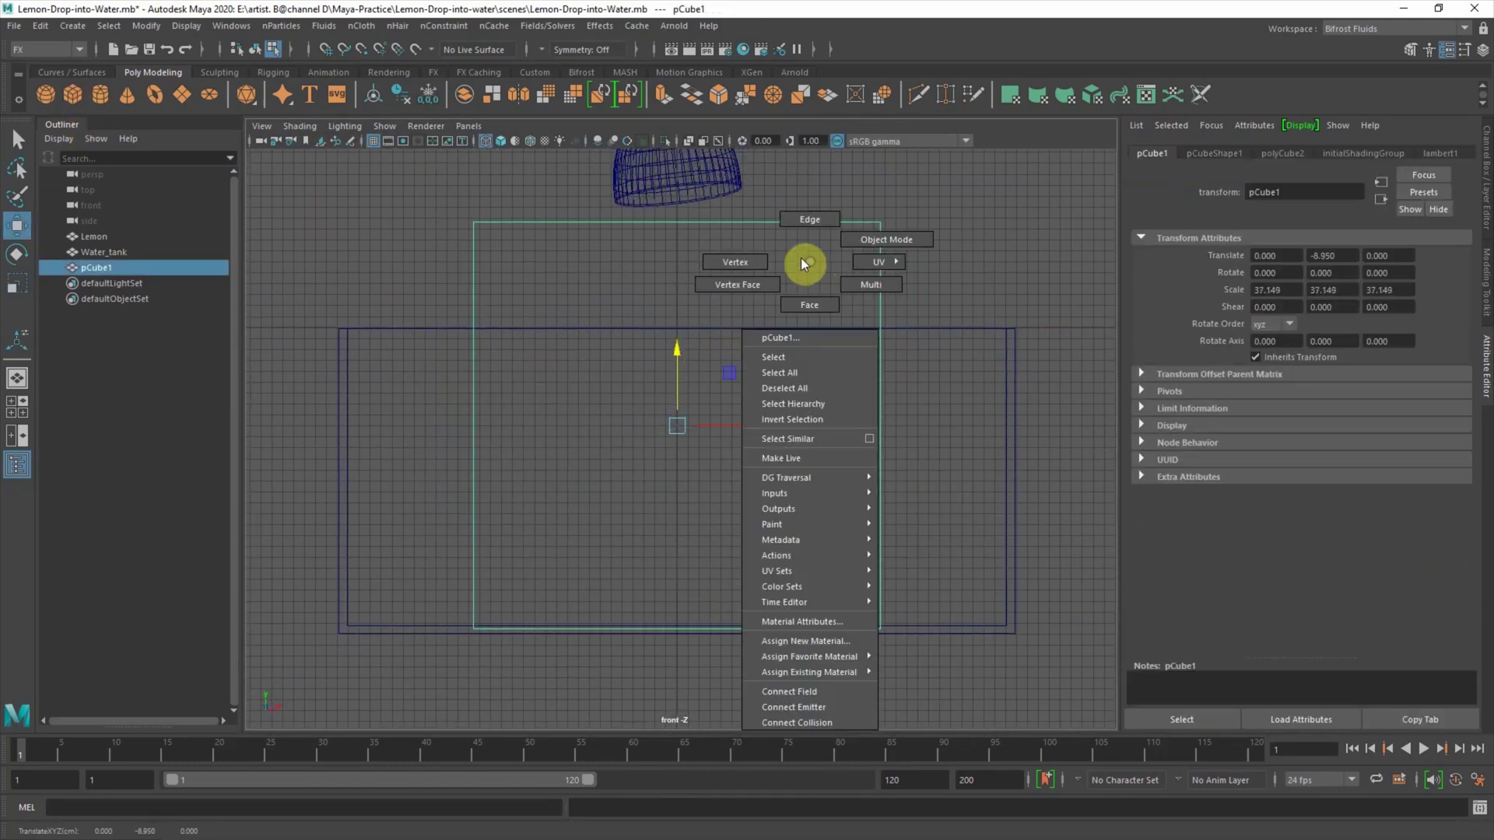
pyautogui.moveTo(498, 210); pyautogui.dragTo(894, 257)
pyautogui.moveTo(895, 257); pyautogui.dragTo(877, 366, button='middle')
pyautogui.moveTo(876, 365); pyautogui.dragTo(945, 651)
pyautogui.moveTo(957, 506); pyautogui.dragTo(1084, 506)
pyautogui.moveTo(423, 376); pyautogui.dragTo(509, 544)
pyautogui.moveTo(551, 500); pyautogui.dragTo(426, 500)
# Step: Fit the cube's remaining side vertices to the tank wall in the side view
pyautogui.press('space')
# Step: Select the Water box's top vertices and return to the four-view layout
pyautogui.press('space')
pyautogui.press('4')
pyautogui.moveTo(300, 462); pyautogui.dragTo(510, 462)
pyautogui.moveTo(933, 214)
pyautogui.mouseDown()
pyautogui.moveTo(1016, 434)
pyautogui.moveTo(864, 467)
pyautogui.mouseUp()
# Step: Rename pCube1 to Water in the Outliner
pyautogui.click(93, 267)
pyautogui.doubleClick(93, 267)
pyautogui.write('Water')
pyautogui.press('Return')
pyautogui.press('space')
pyautogui.press('space')
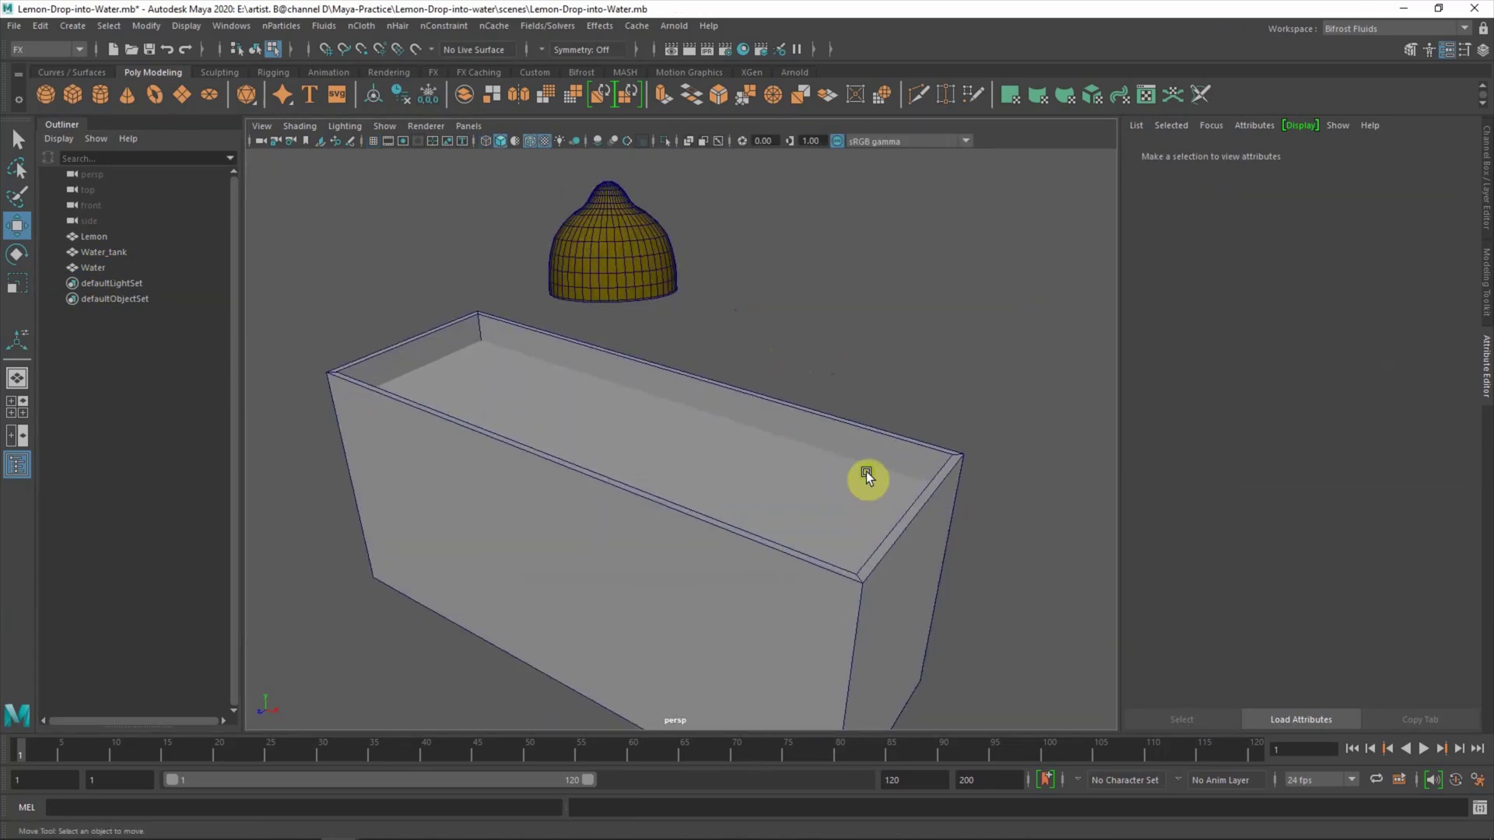
pyautogui.moveTo(866, 472); pyautogui.dragTo(730, 504)
pyautogui.press('q')
pyautogui.press('space')
pyautogui.click(71, 49)
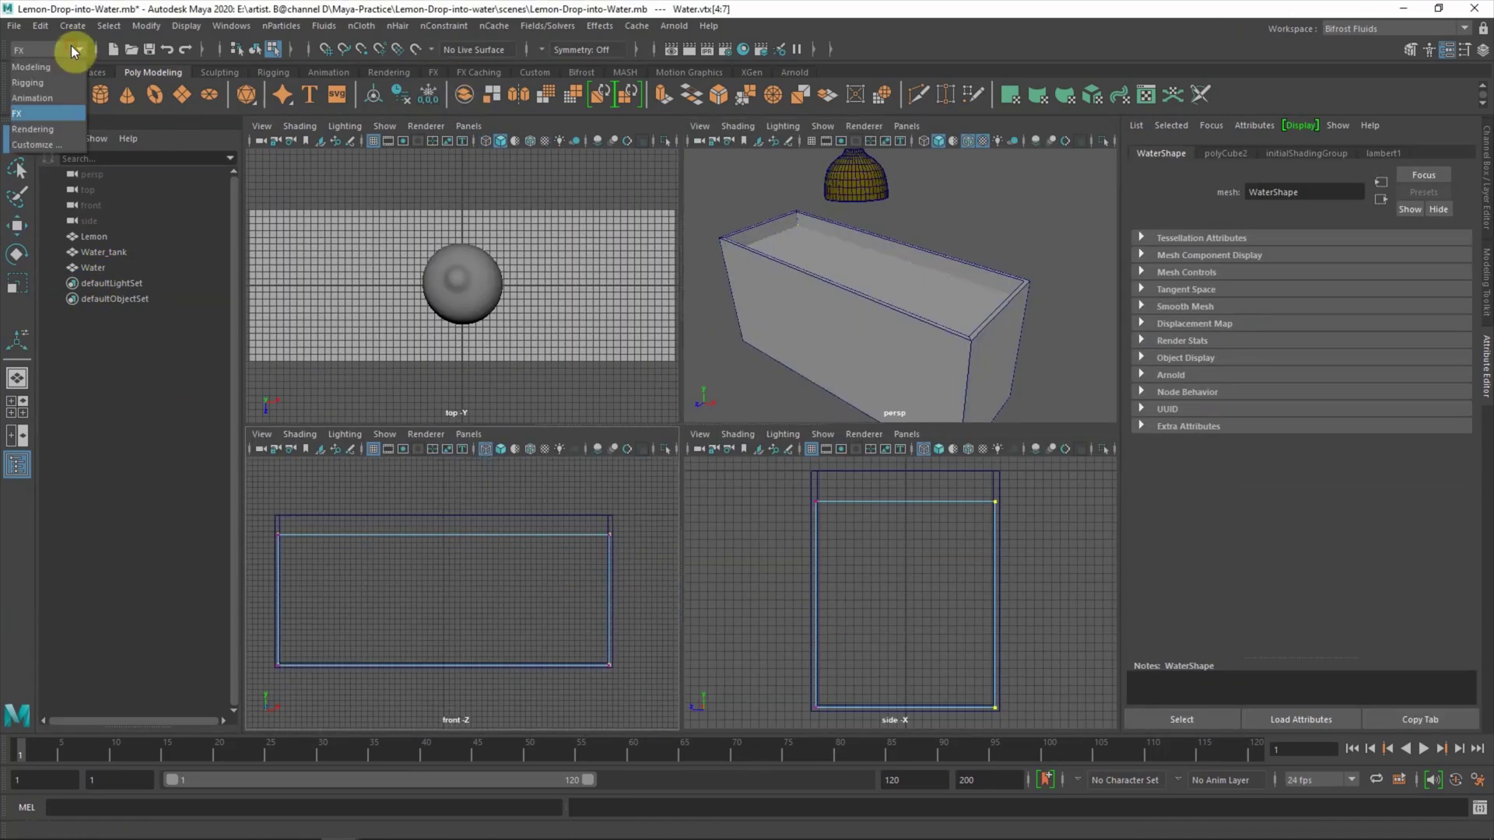
# Step: Switch to the Modeling menu set and insert four edge loops across the Water box
pyautogui.click(63, 60)
pyautogui.click(369, 26)
pyautogui.click(381, 159)
pyautogui.click(900, 502)
pyautogui.click(499, 534)
pyautogui.click(386, 535)
pyautogui.press('space')
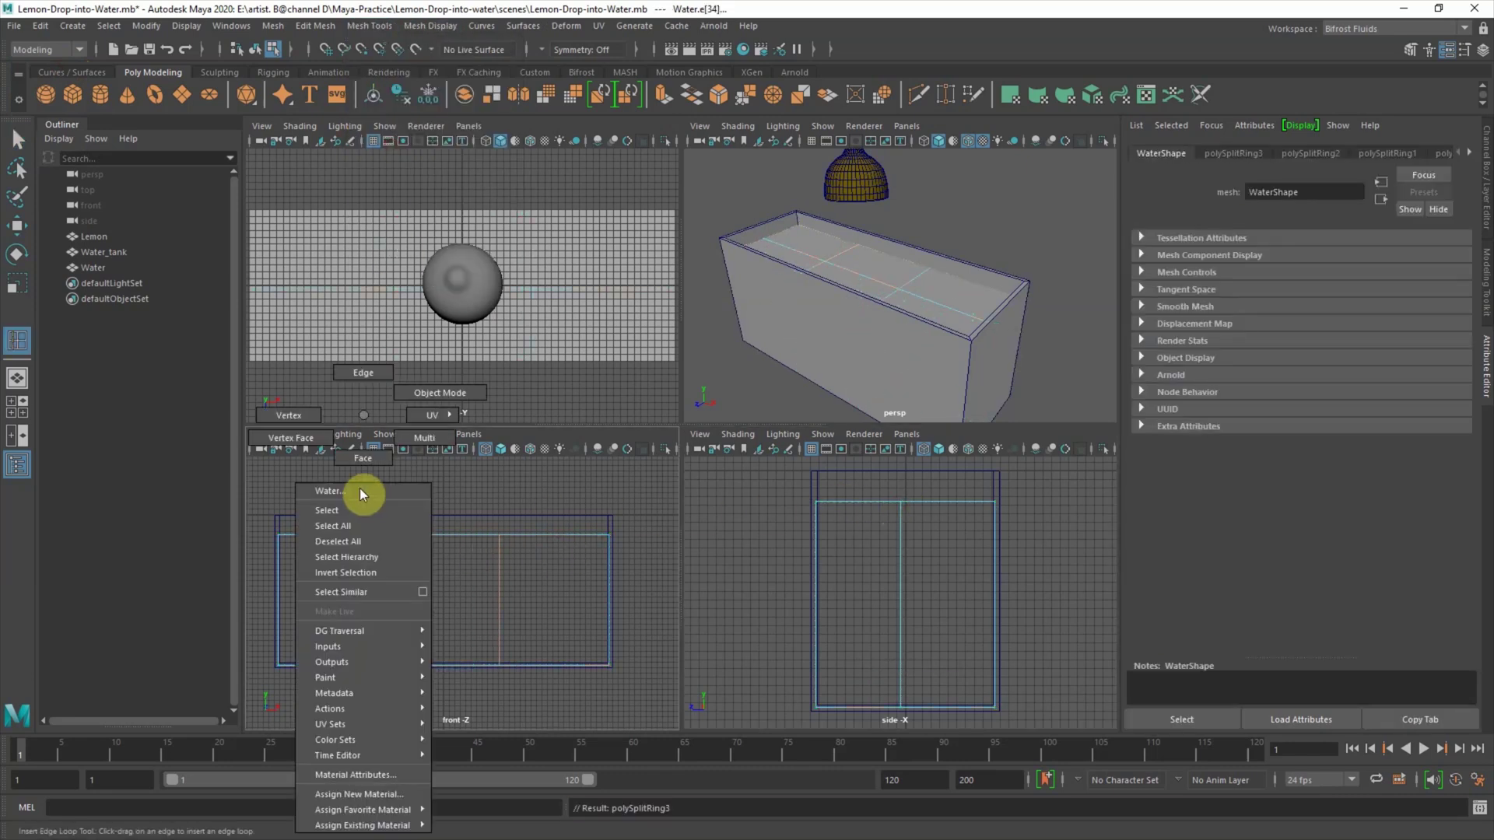
# Step: Lower selected water-surface vertices to form dips
pyautogui.scroll(-1, 687, 473)
pyautogui.moveTo(342, 408)
pyautogui.mouseDown()
pyautogui.moveTo(357, 368)
pyautogui.moveTo(357, 405)
pyautogui.mouseUp()
pyautogui.press('w')
pyautogui.moveTo(772, 359)
pyautogui.mouseDown()
pyautogui.moveTo(817, 412)
pyautogui.moveTo(776, 393)
pyautogui.mouseUp()
pyautogui.moveTo(972, 394); pyautogui.dragTo(1000, 370)
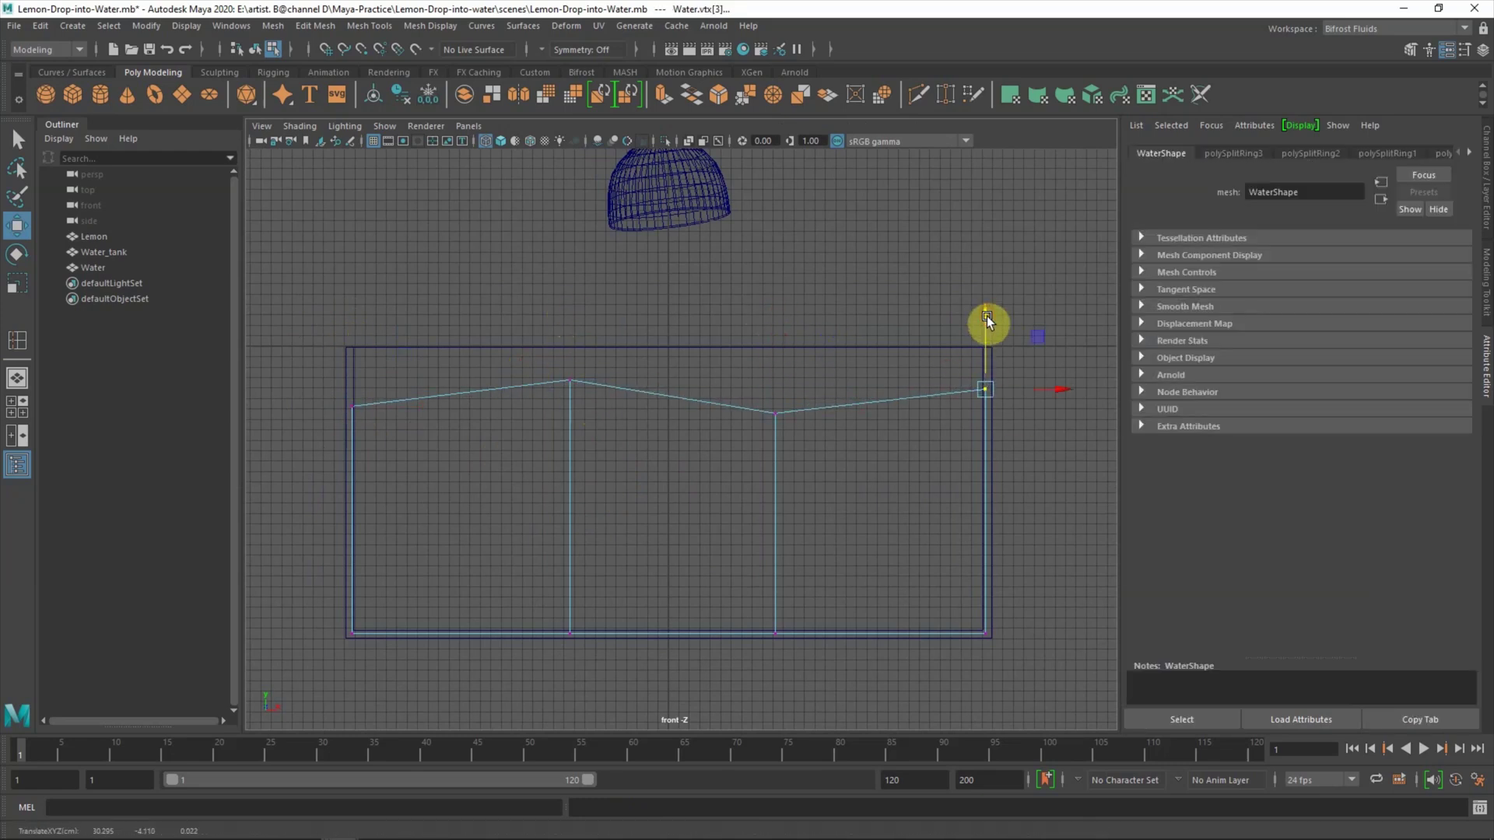
pyautogui.press('space')
# Step: Raise the middle surface vertices into a peak
pyautogui.moveTo(918, 536); pyautogui.dragTo(902, 459)
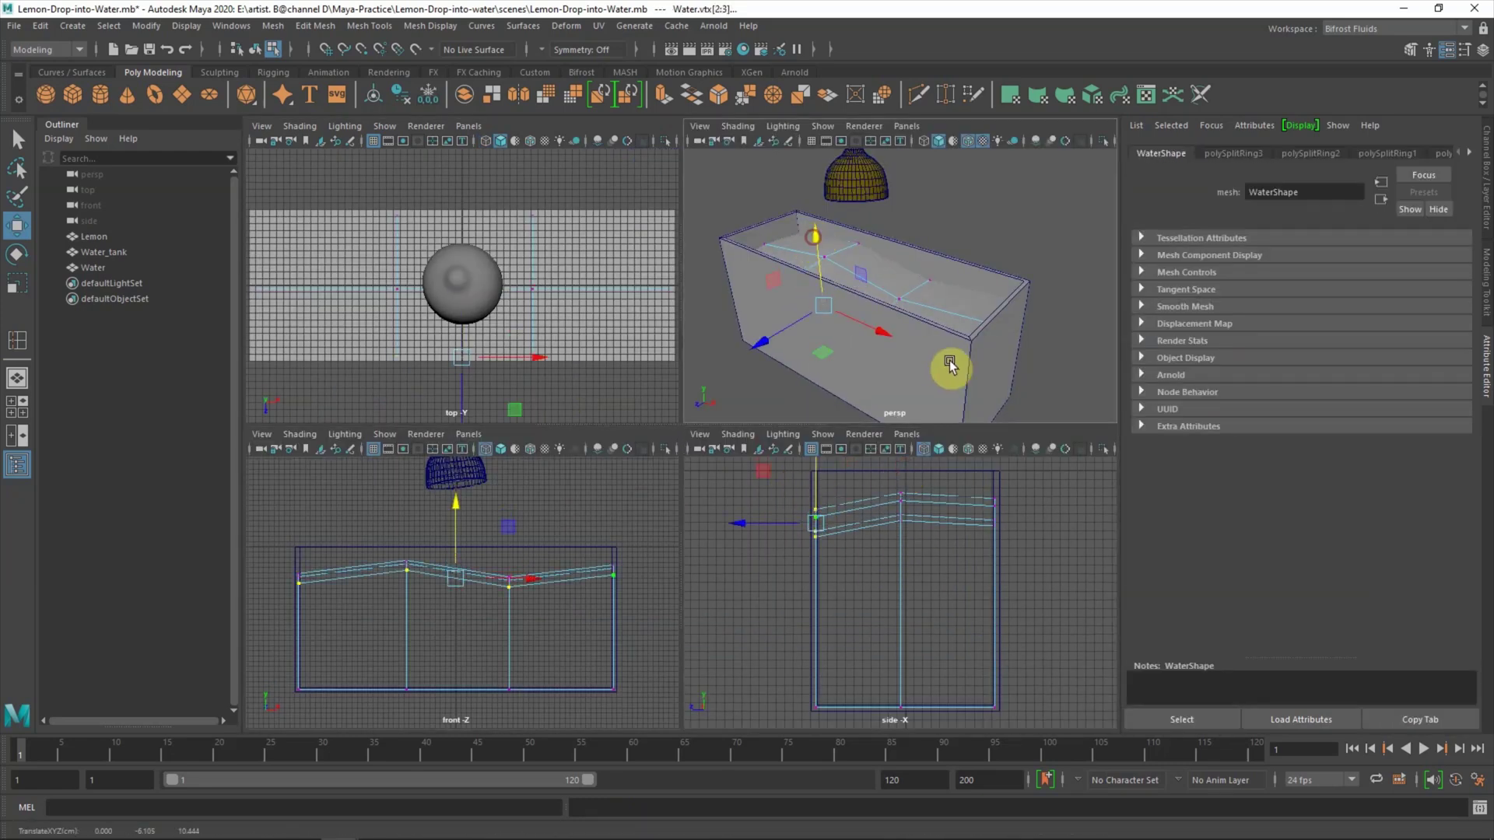
pyautogui.moveTo(982, 485); pyautogui.dragTo(1010, 539)
pyautogui.click(776, 589)
pyautogui.moveTo(879, 519)
pyautogui.mouseDown()
pyautogui.moveTo(907, 487)
pyautogui.moveTo(904, 462)
pyautogui.mouseUp()
pyautogui.click(776, 524)
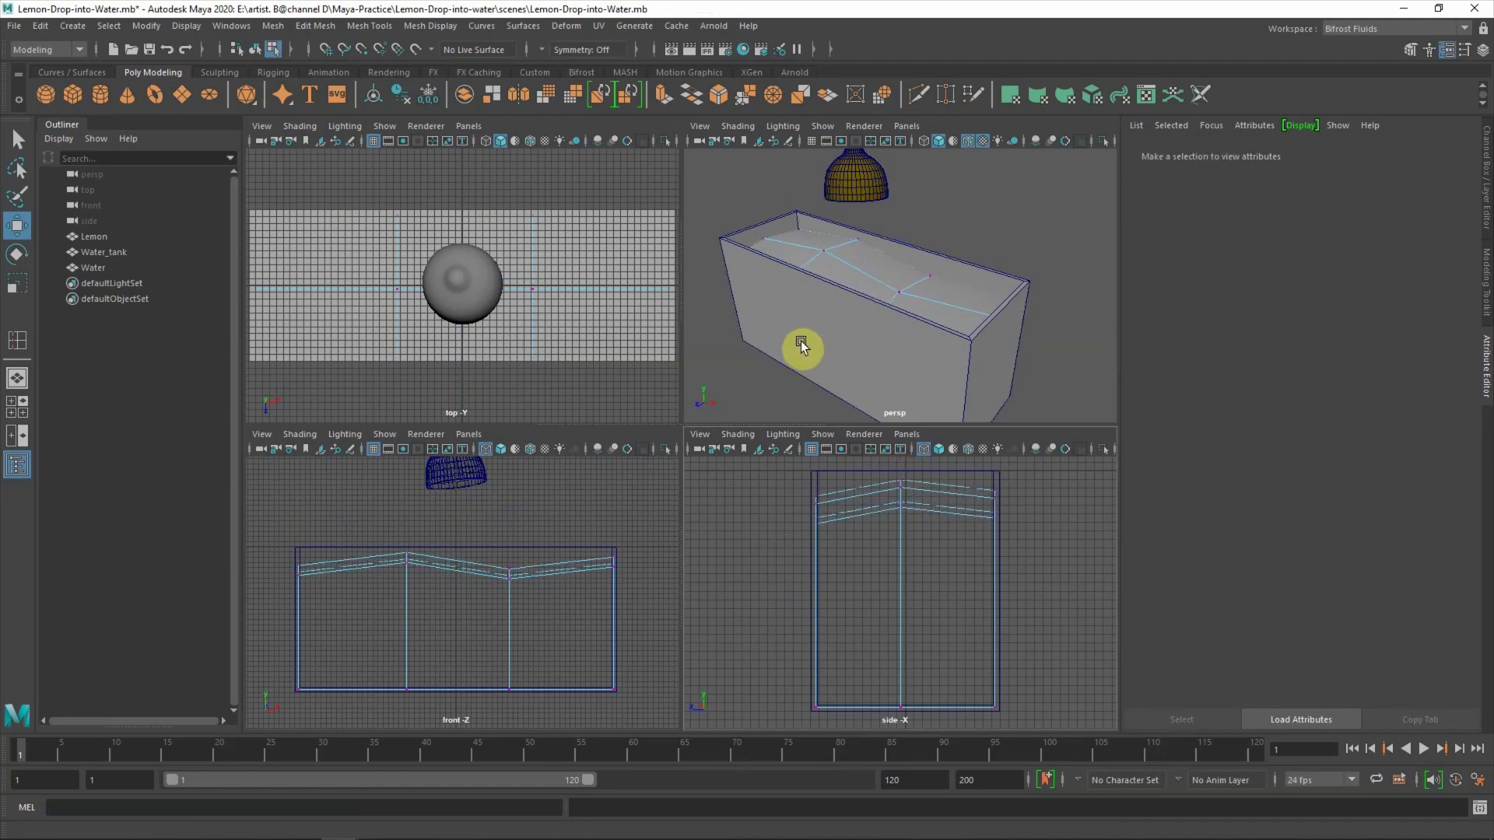
# Step: Inspect the wavy surface, reselect the Water object, and switch back to the FX menu set
pyautogui.press('space')
pyautogui.keyDown('alt'); pyautogui.moveTo(768, 470); pyautogui.dragTo(689, 476); pyautogui.keyUp('alt')
pyautogui.press('space')
pyautogui.moveTo(1011, 537); pyautogui.dragTo(801, 471)
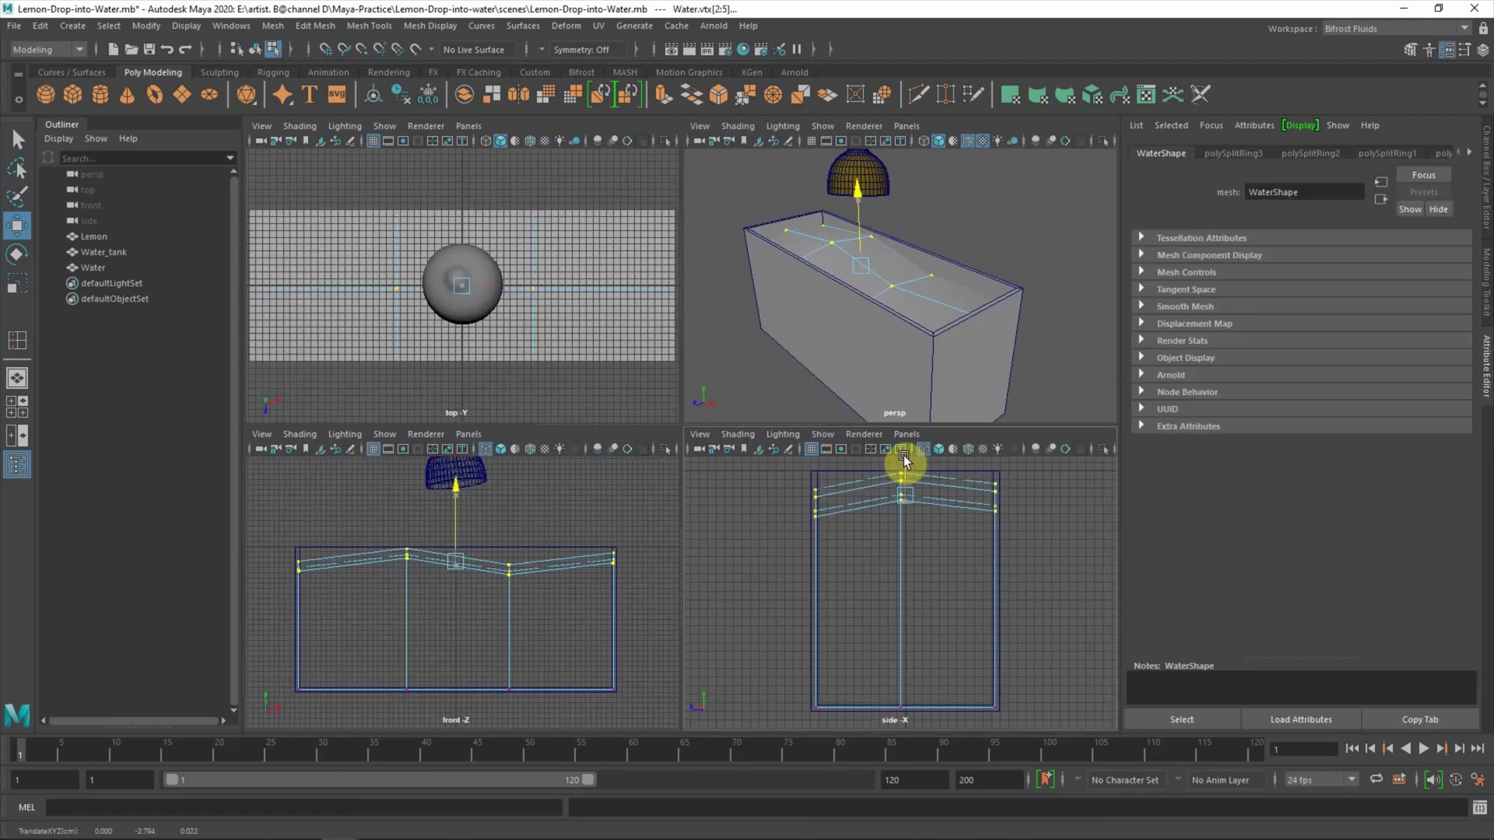
pyautogui.press('space')
pyautogui.press('F8')
pyautogui.click(129, 267)
pyautogui.click(47, 49)
pyautogui.click(554, 26)
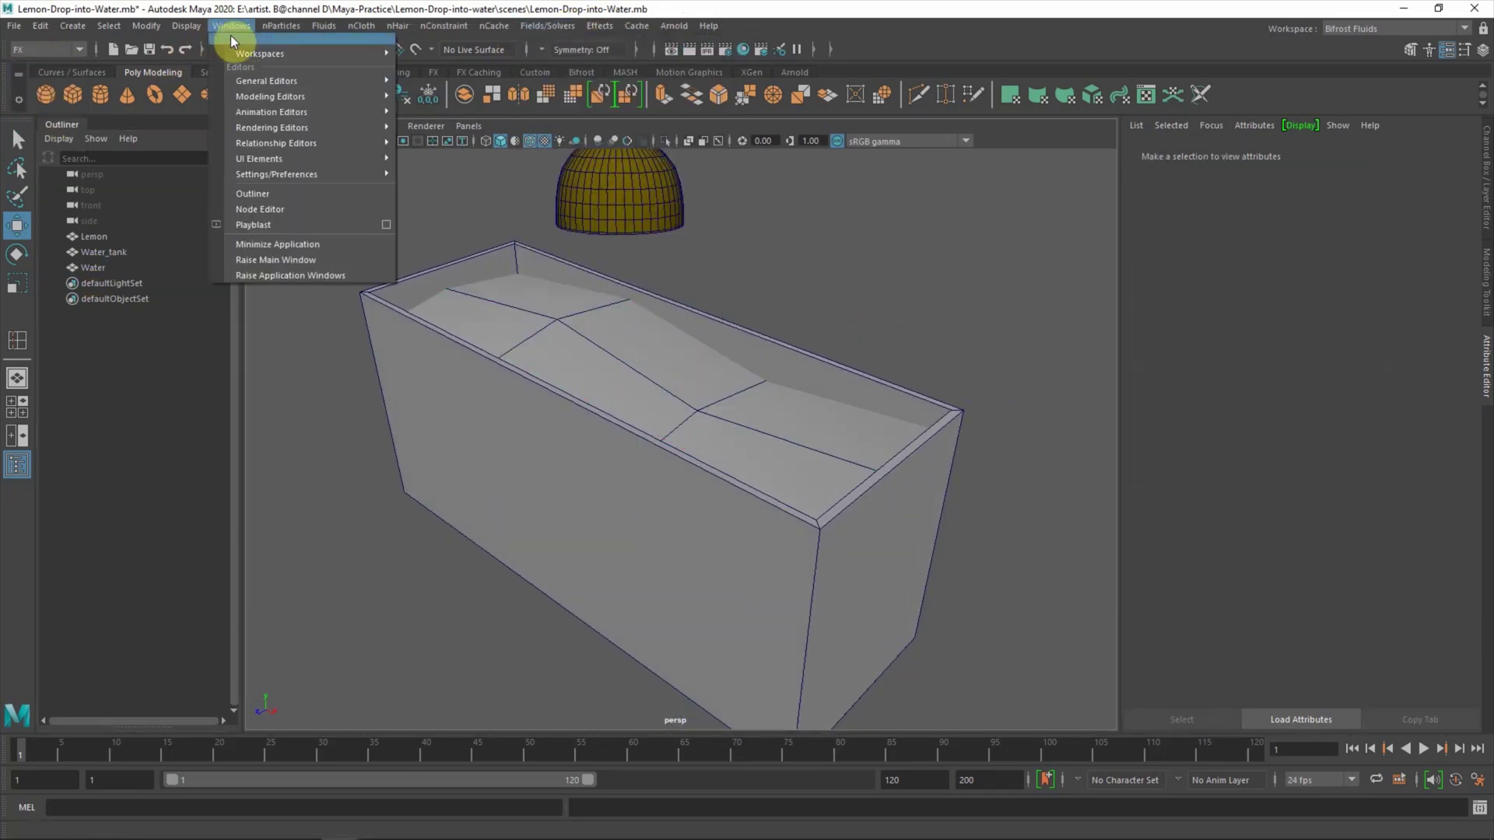
# Step: Search 'bif' in the Plug-in Manager and load bifrostGraph, bifrostshellnode and bifrostvnsplugin
pyautogui.click(427, 267)
pyautogui.click(558, 336)
pyautogui.write('bif')
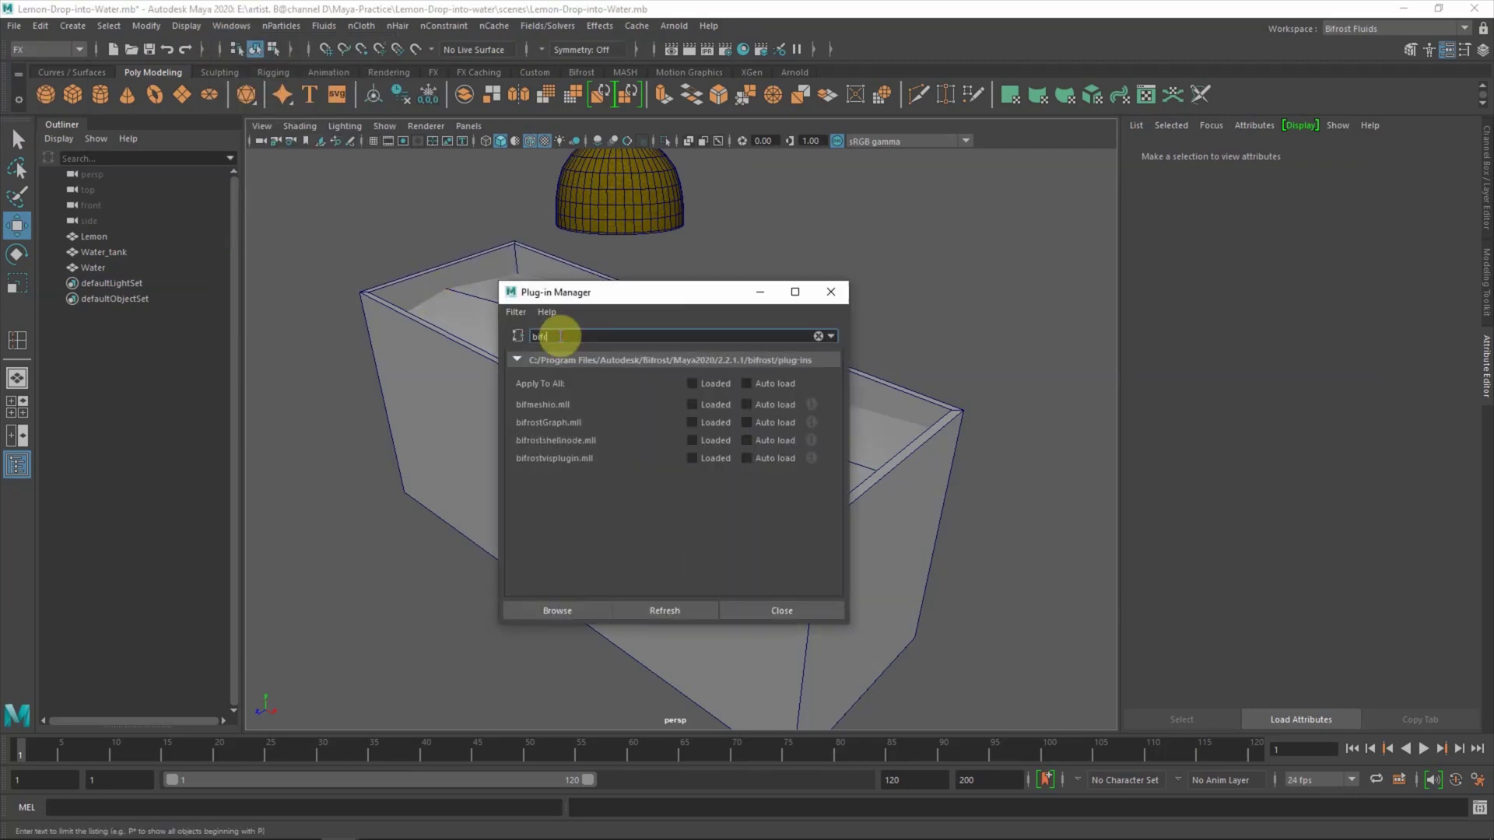
pyautogui.click(692, 383)
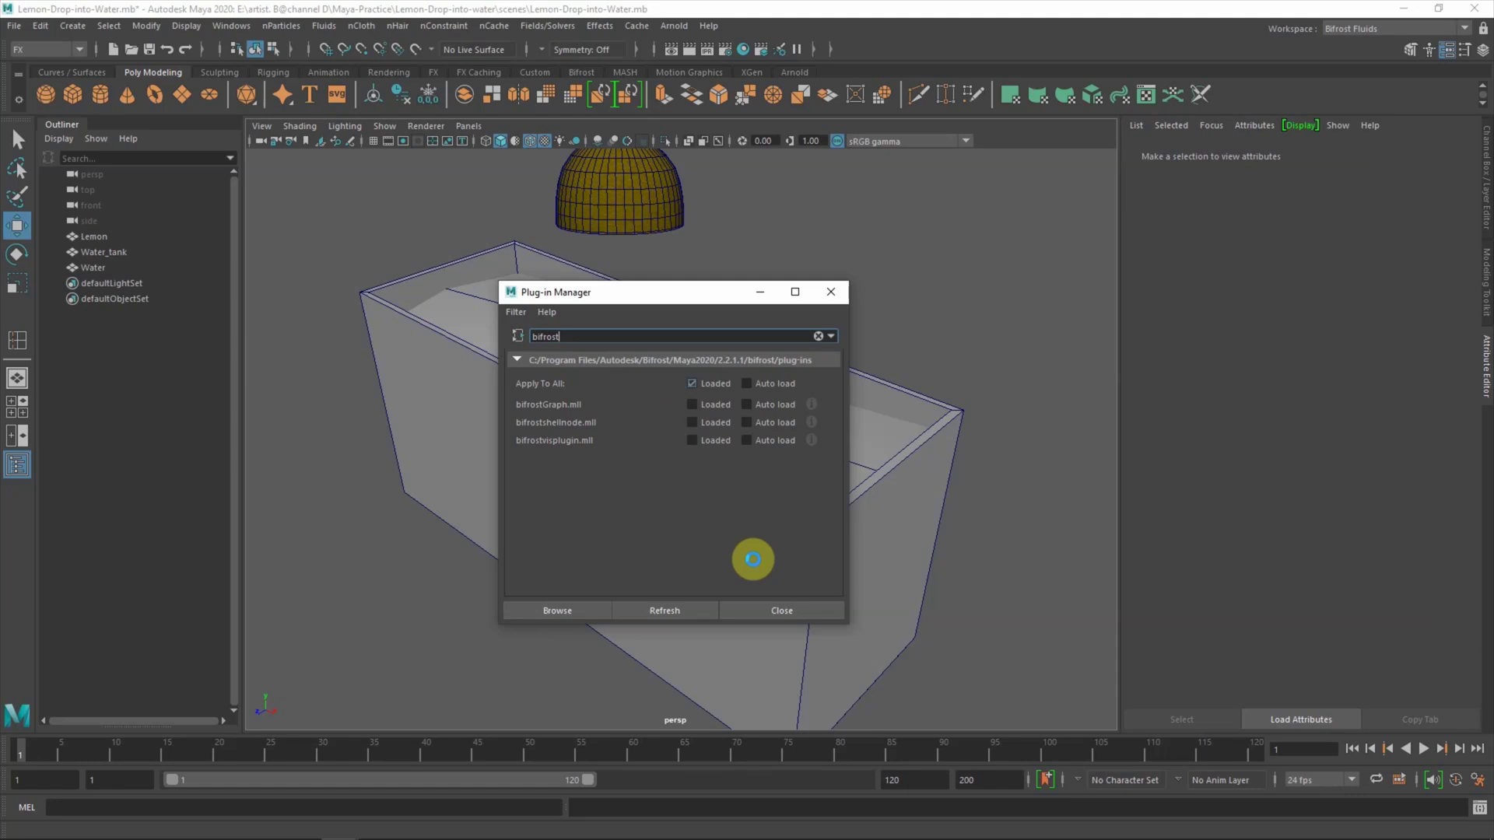
pyautogui.click(778, 610)
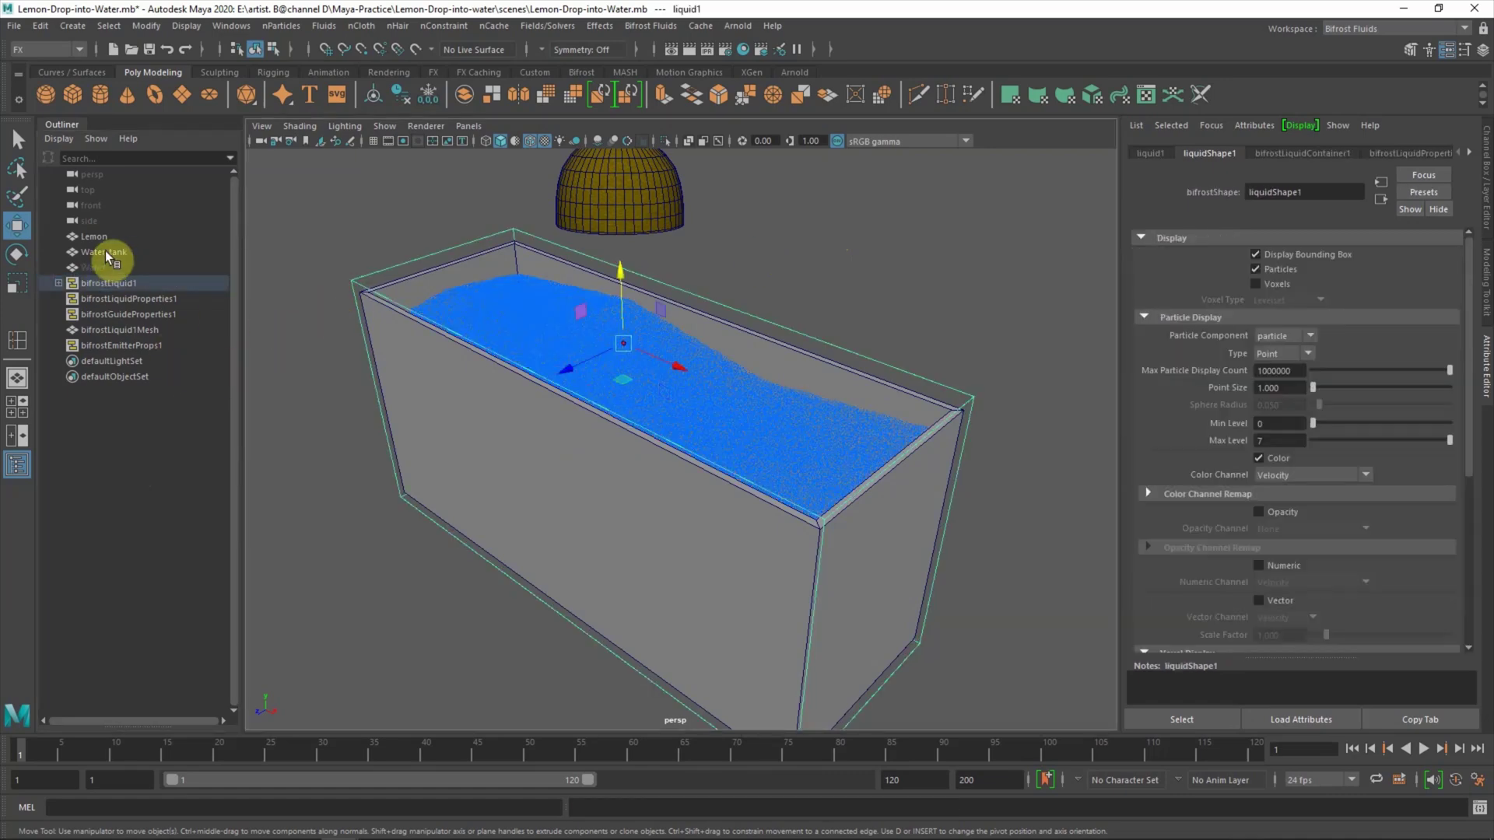
# Step: Make Water_tank a Bifrost collider for the liquid
pyautogui.click(105, 250)
pyautogui.click(547, 26)
pyautogui.click(665, 140)
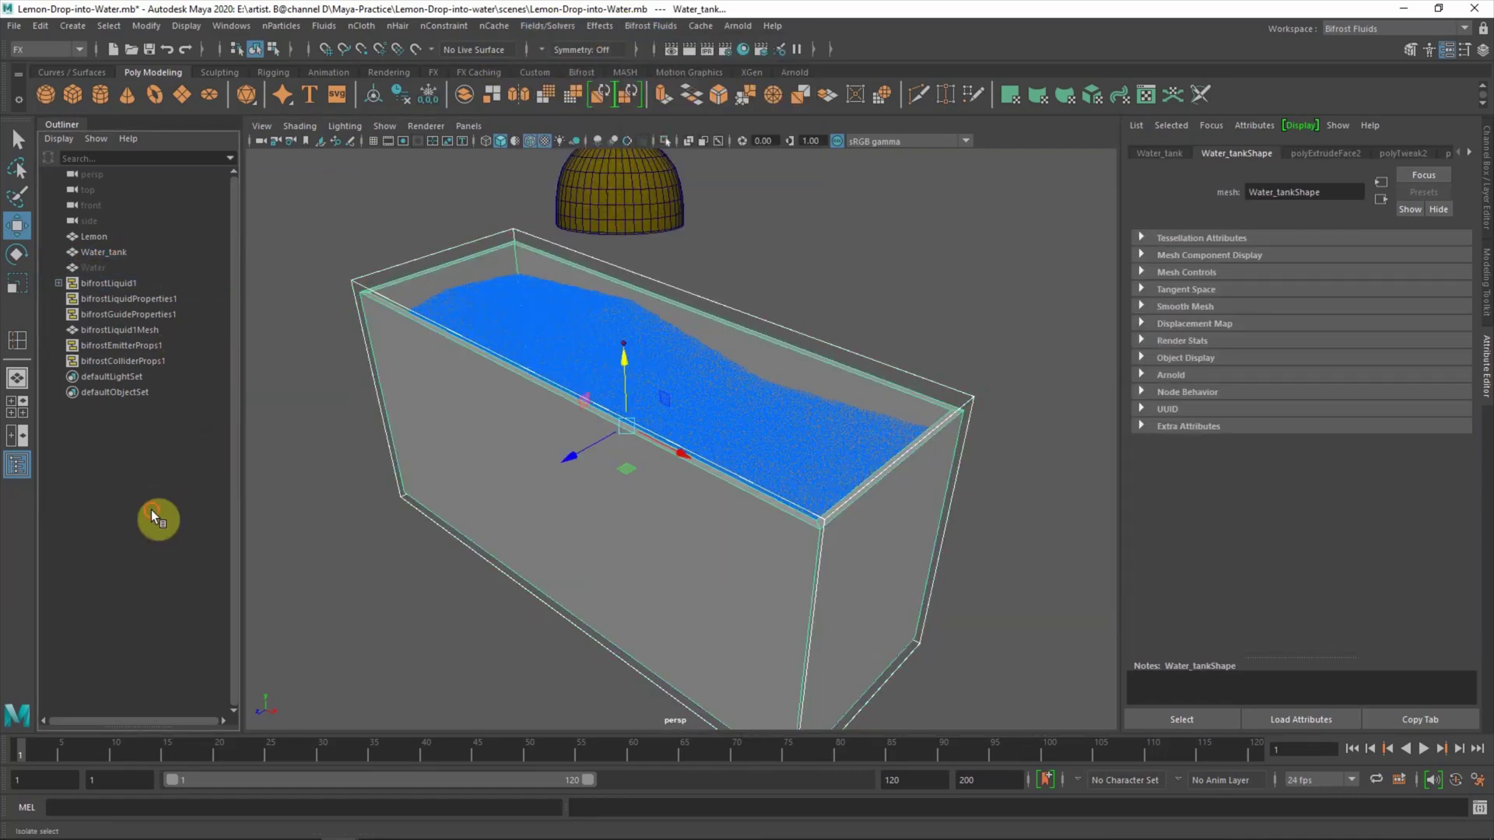
pyautogui.click(338, 268)
# Step: Add the lemon as a second collider and orbit the view around the tank
pyautogui.click(560, 210)
pyautogui.click(651, 26)
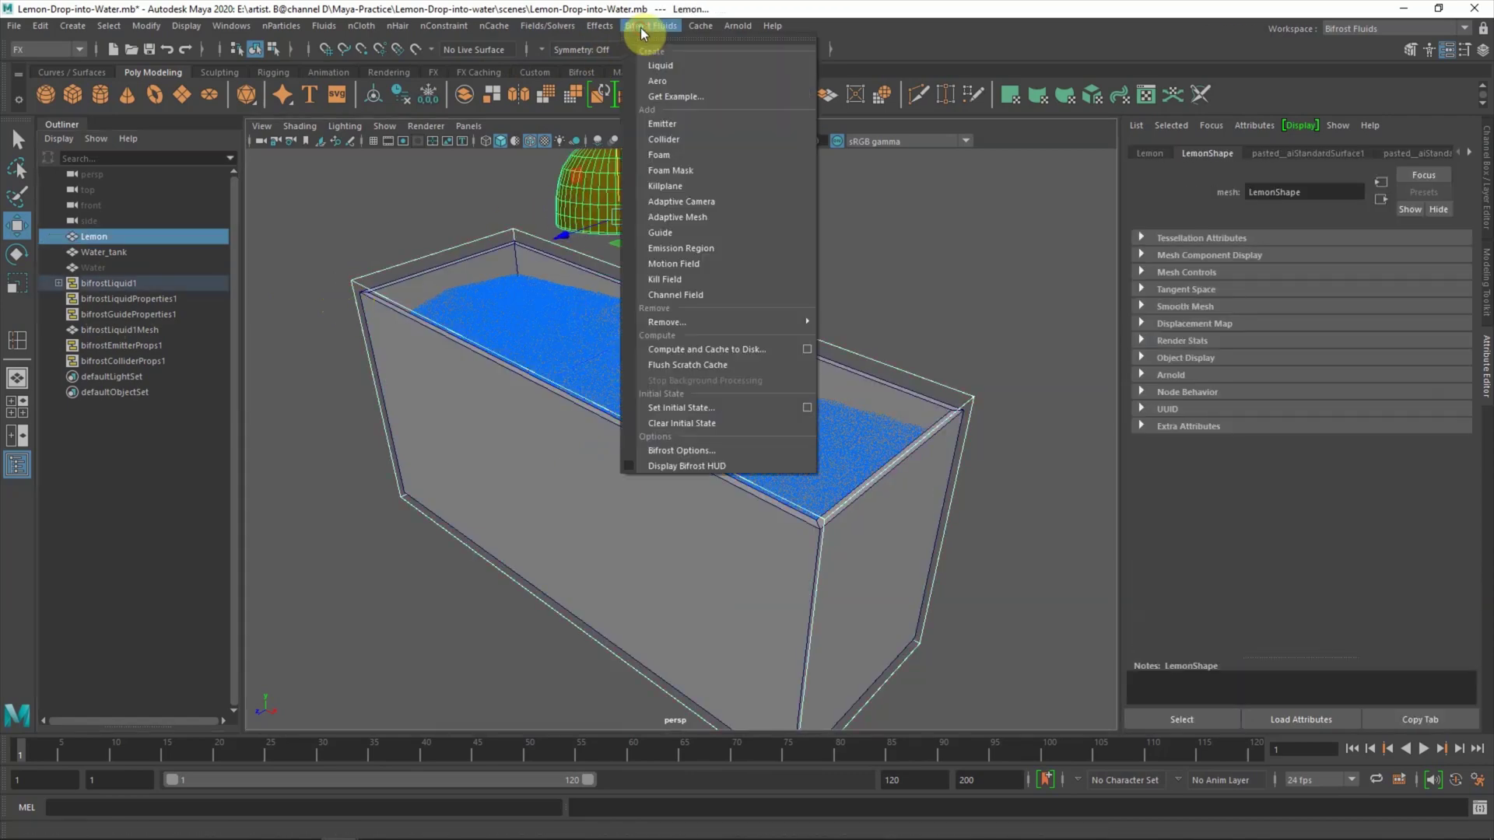
pyautogui.click(669, 138)
pyautogui.press('q')
pyautogui.click(814, 224)
pyautogui.moveTo(815, 245)
pyautogui.keyDown('alt'); pyautogui.mouseDown()
pyautogui.moveTo(903, 312)
pyautogui.moveTo(900, 377)
pyautogui.mouseUp(); pyautogui.keyUp('alt')
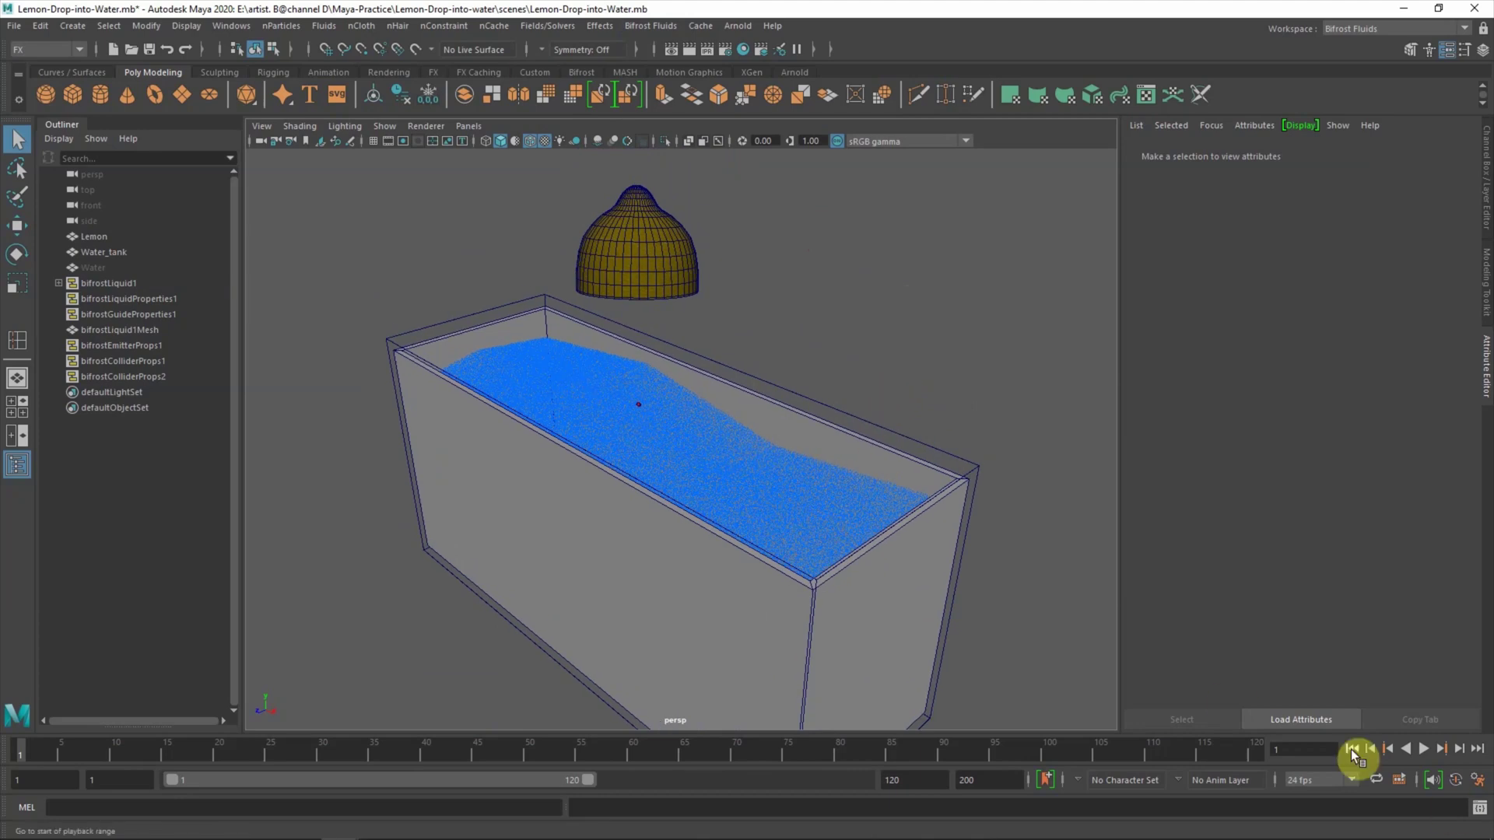
pyautogui.click(94, 237)
pyautogui.click(547, 25)
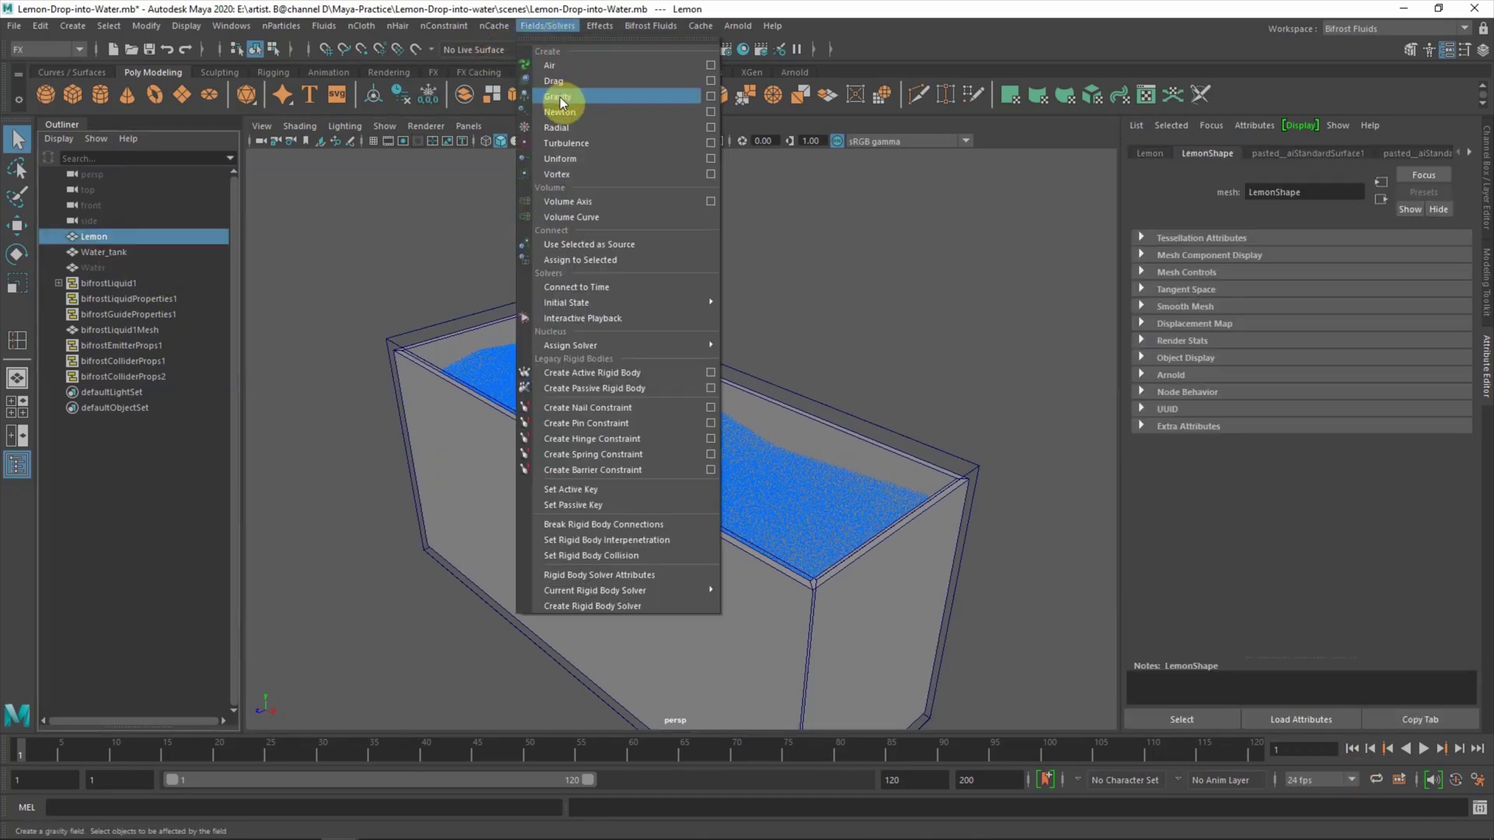
# Step: Attach a 9.8-magnitude gravity field to the lemon and play the splash simulation
pyautogui.click(548, 89)
pyautogui.click(1423, 749)
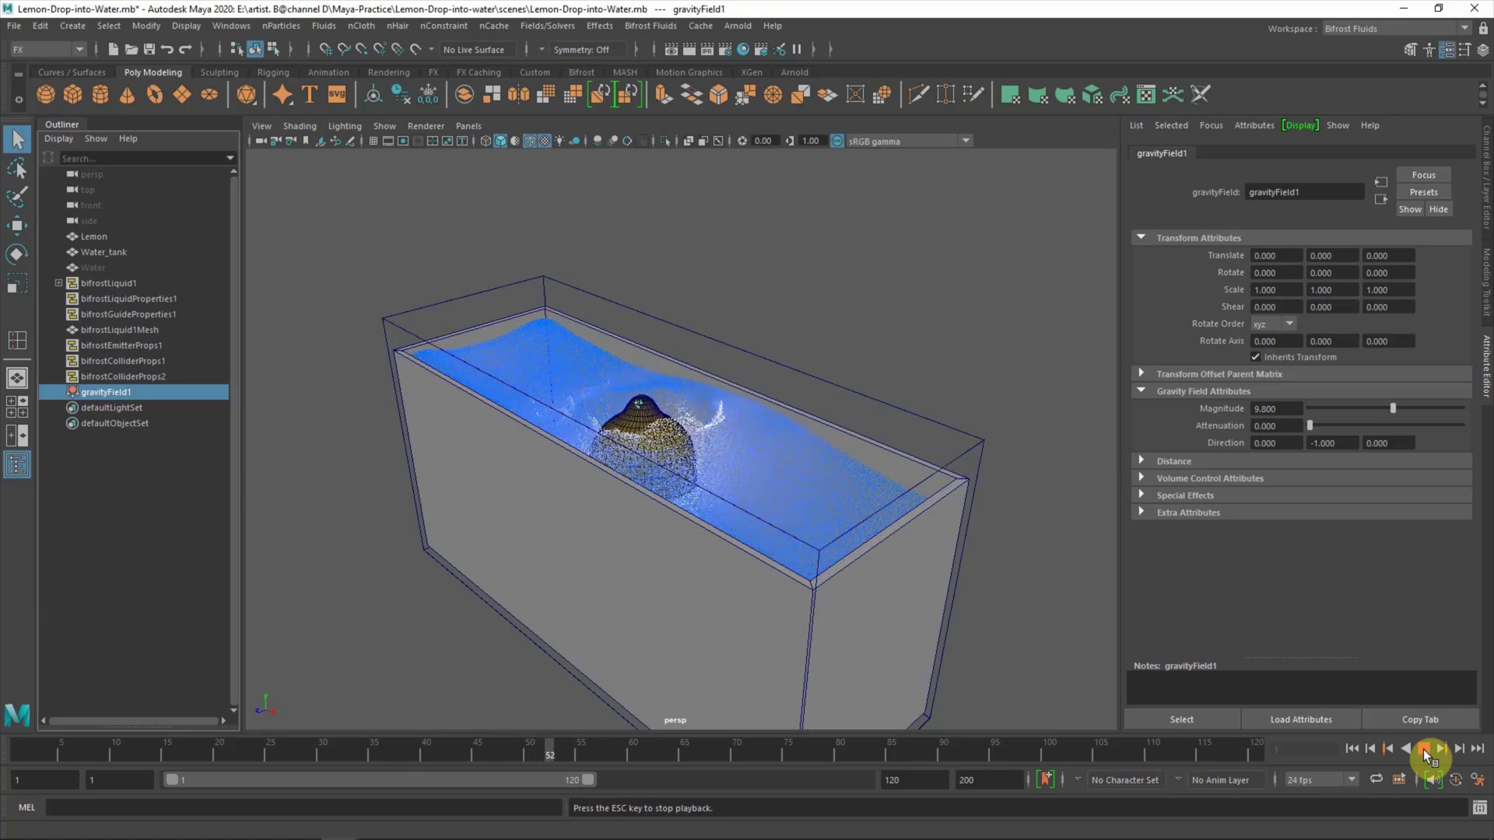
# Step: Reframe the view on the water and stop the simulation at frame 61
pyautogui.click(1422, 750)
pyautogui.moveTo(843, 587)
pyautogui.keyDown('alt'); pyautogui.mouseDown()
pyautogui.moveTo(691, 571)
pyautogui.moveTo(887, 557)
pyautogui.moveTo(644, 518)
pyautogui.mouseUp(); pyautogui.keyUp('alt')
pyautogui.moveTo(644, 518)
pyautogui.keyDown('alt'); pyautogui.mouseDown(button='right')
pyautogui.moveTo(829, 563)
pyautogui.moveTo(947, 567)
pyautogui.mouseUp(button='right'); pyautogui.keyUp('alt')
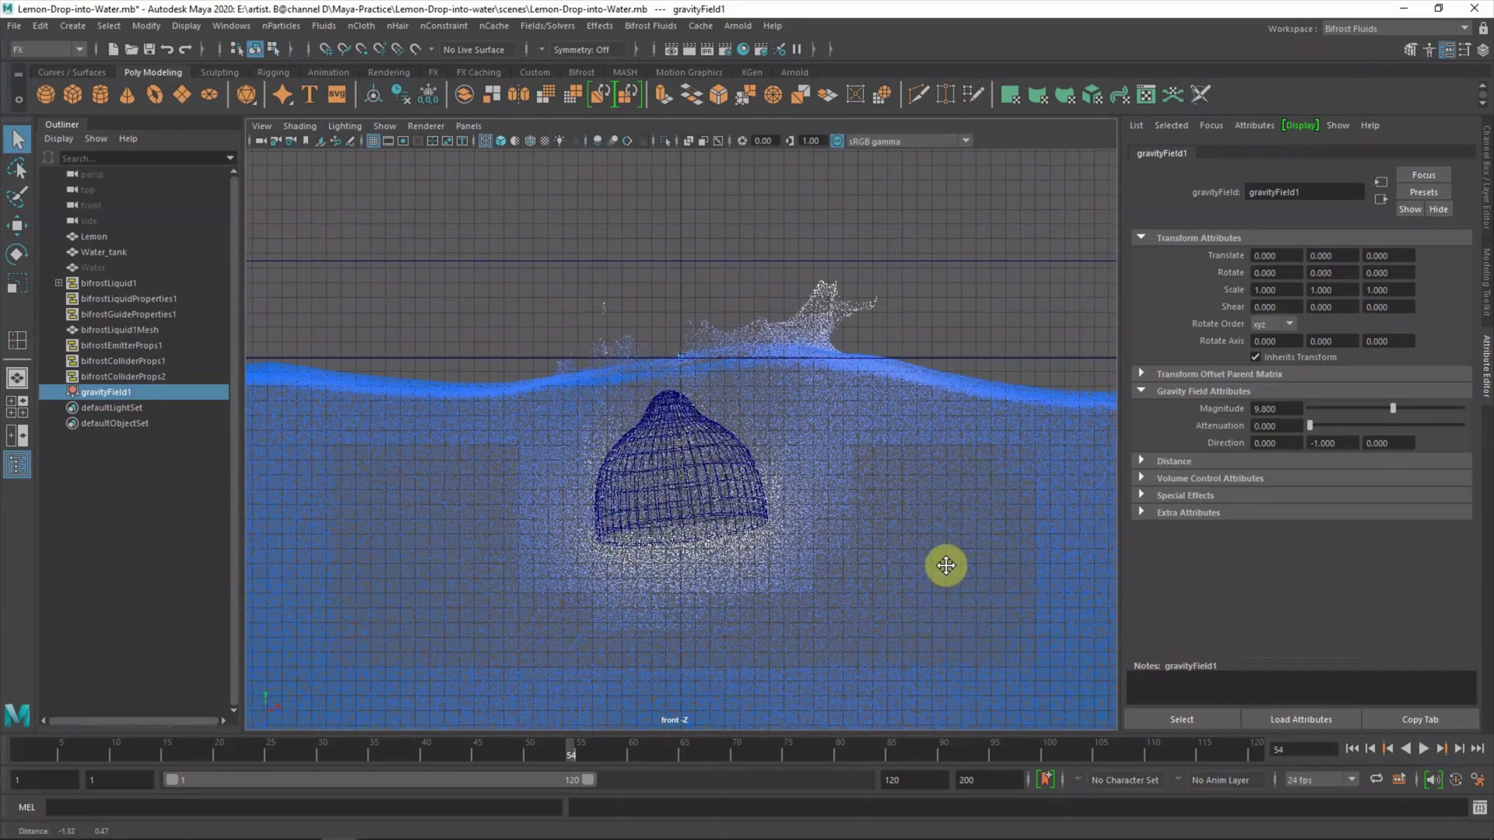
pyautogui.click(1422, 749)
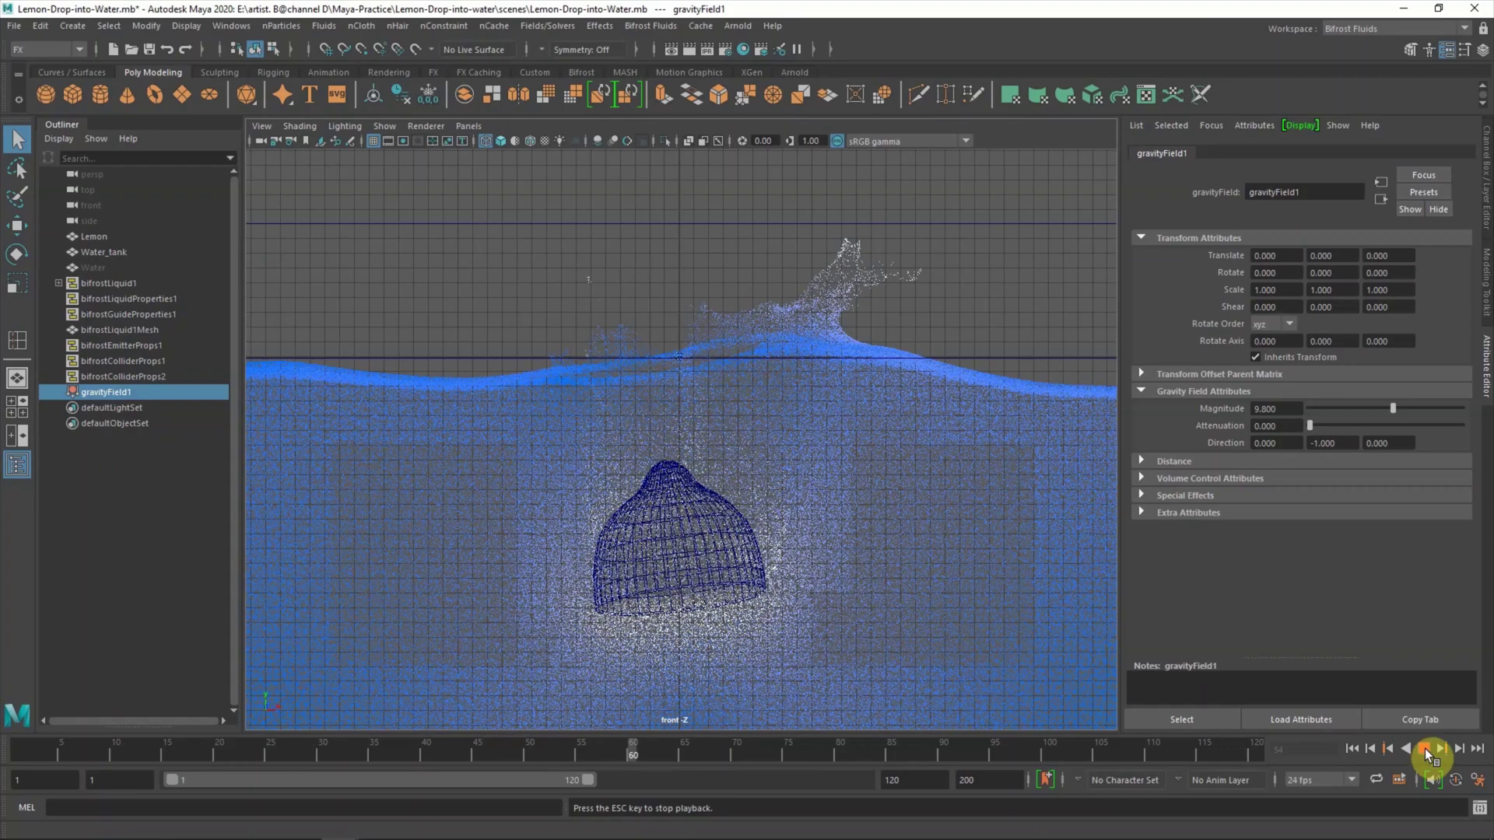
pyautogui.click(1425, 748)
# Step: Hide the Water_tank mesh with Ctrl+H
pyautogui.press('space')
pyautogui.press('space')
pyautogui.moveTo(882, 308)
pyautogui.keyDown('alt'); pyautogui.mouseDown()
pyautogui.moveTo(866, 377)
pyautogui.moveTo(894, 493)
pyautogui.moveTo(771, 490)
pyautogui.moveTo(821, 489)
pyautogui.mouseUp(); pyautogui.keyUp('alt')
pyautogui.press('space')
pyautogui.click(136, 521)
pyautogui.click(107, 254)
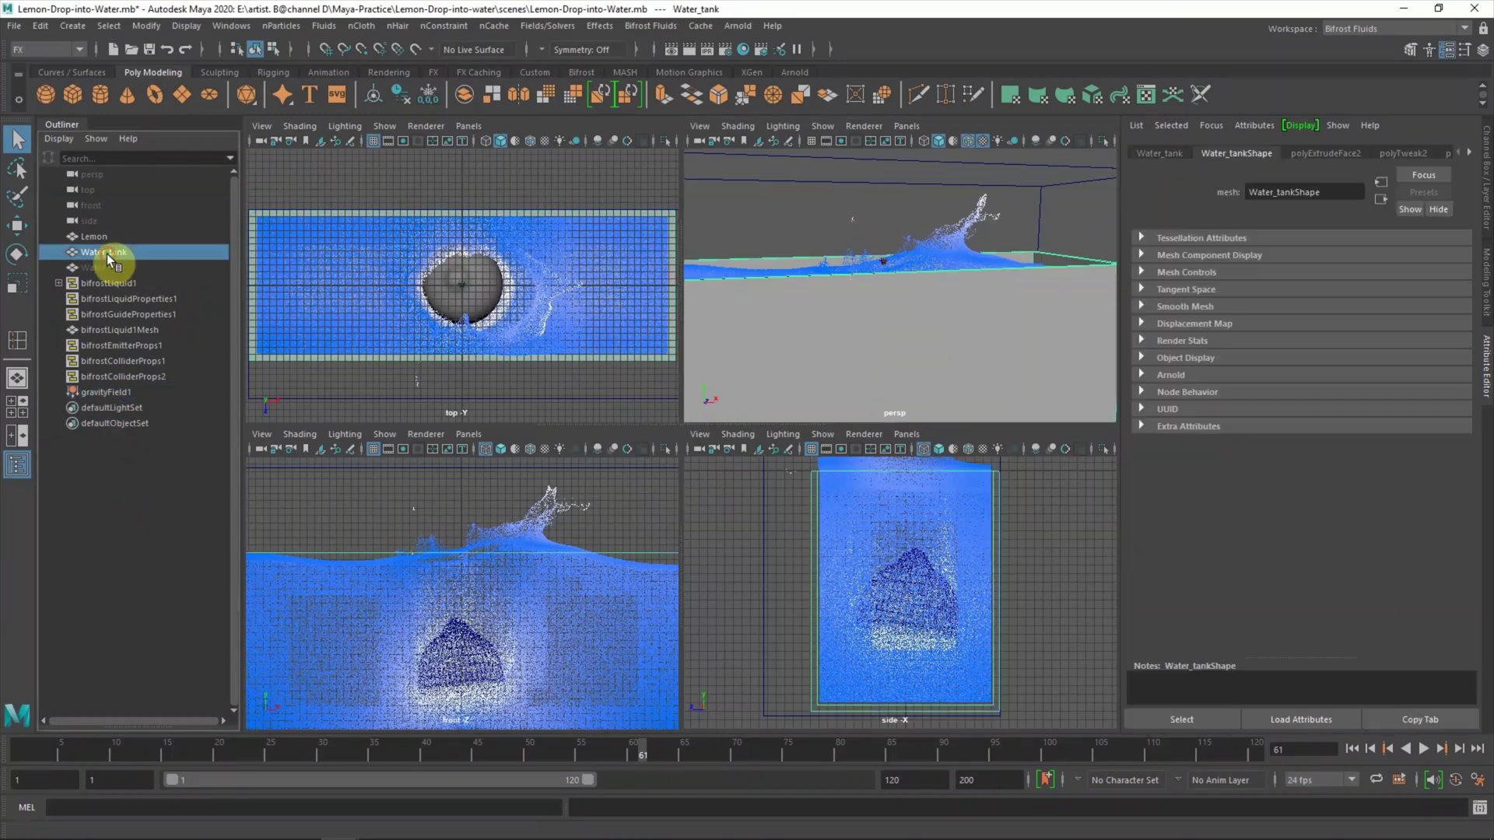
pyautogui.hotkey('ctrl', 'h')
# Step: Create an Arnold area light and move it to the tank's left
pyautogui.click(72, 26)
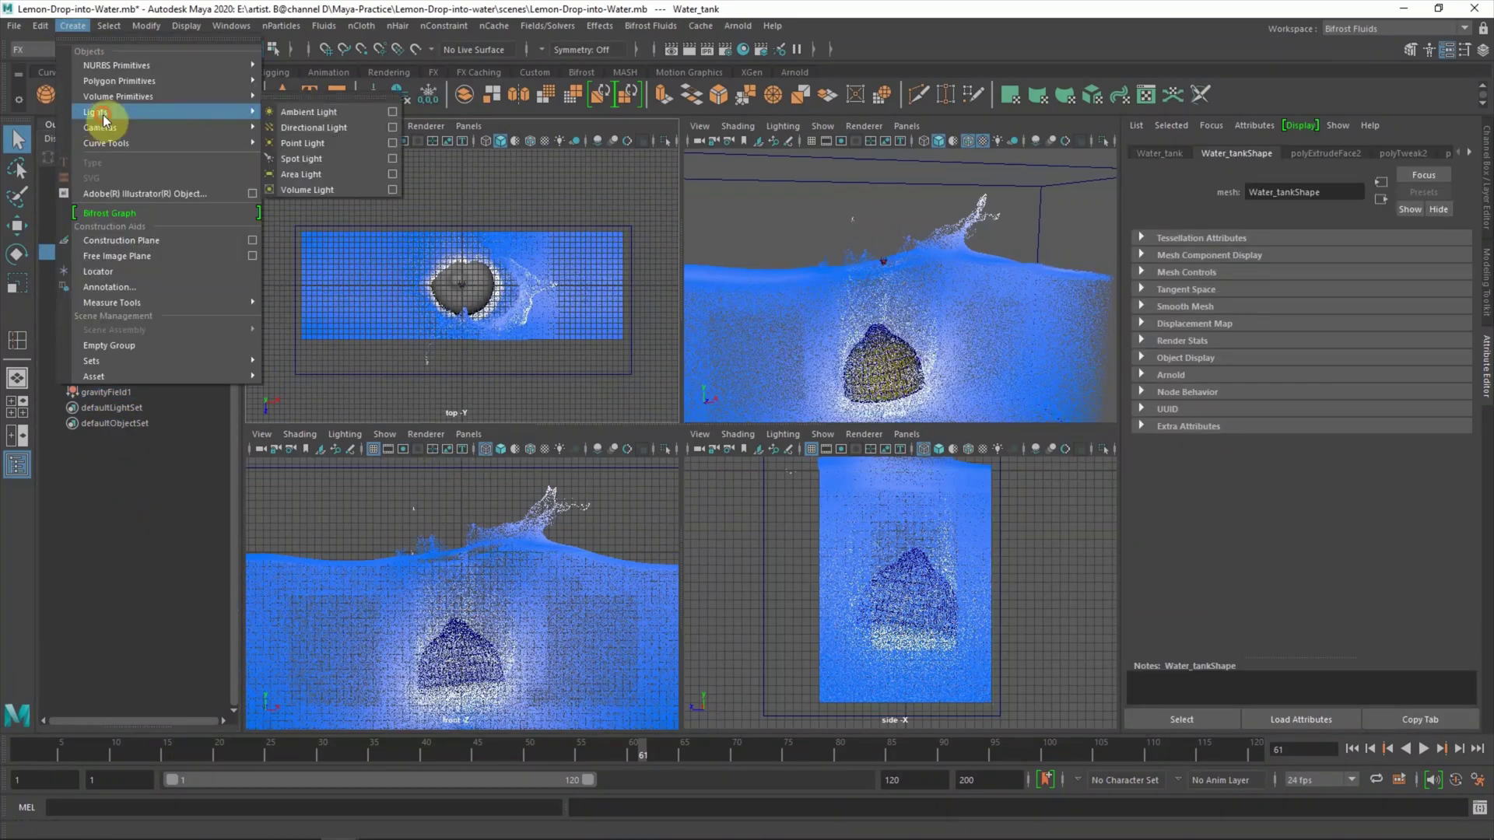
pyautogui.click(308, 166)
pyautogui.click(1276, 332)
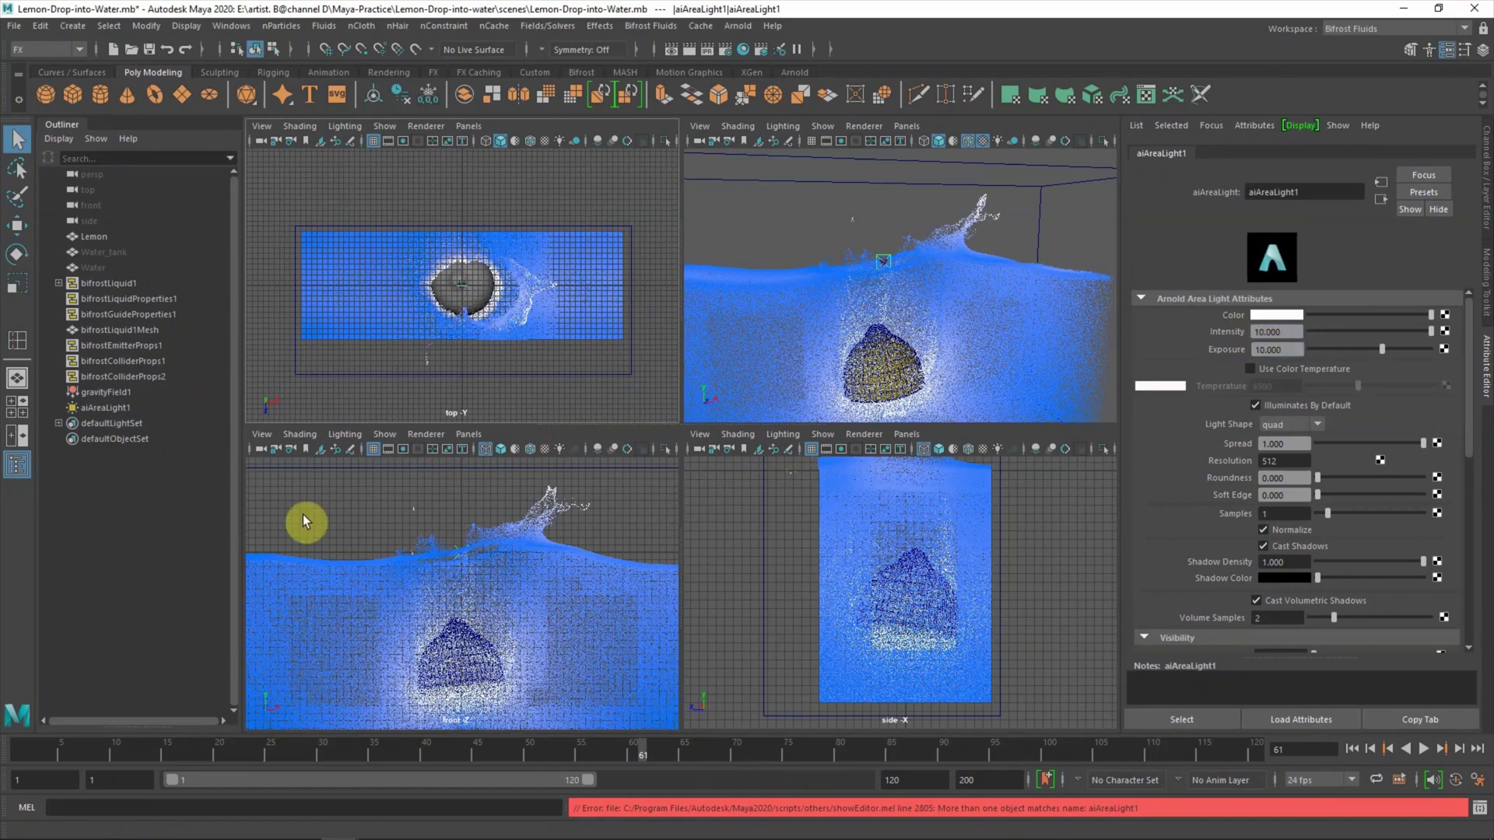
pyautogui.press('w')
pyautogui.moveTo(437, 299); pyautogui.dragTo(517, 291)
pyautogui.scroll(-2, 462, 286)
# Step: Aim the area light at the tank and render the front view with Arnold
pyautogui.press('e')
pyautogui.moveTo(344, 248); pyautogui.dragTo(349, 260)
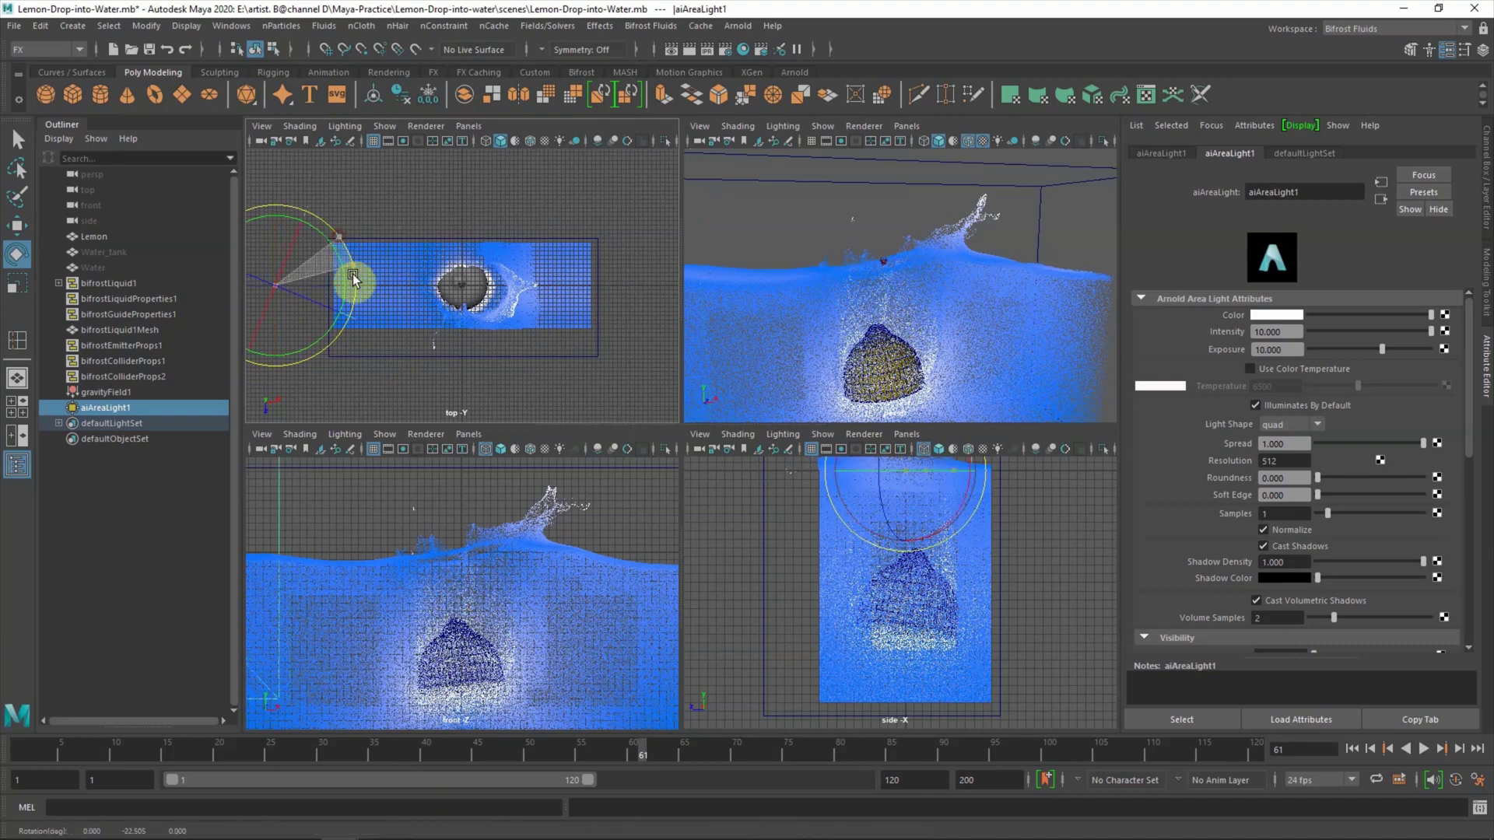
pyautogui.keyDown('alt'); pyautogui.moveTo(943, 323); pyautogui.dragTo(789, 249); pyautogui.keyUp('alt')
pyautogui.press('w')
pyautogui.moveTo(352, 284); pyautogui.dragTo(359, 285)
pyautogui.click(426, 433)
pyautogui.click(424, 483)
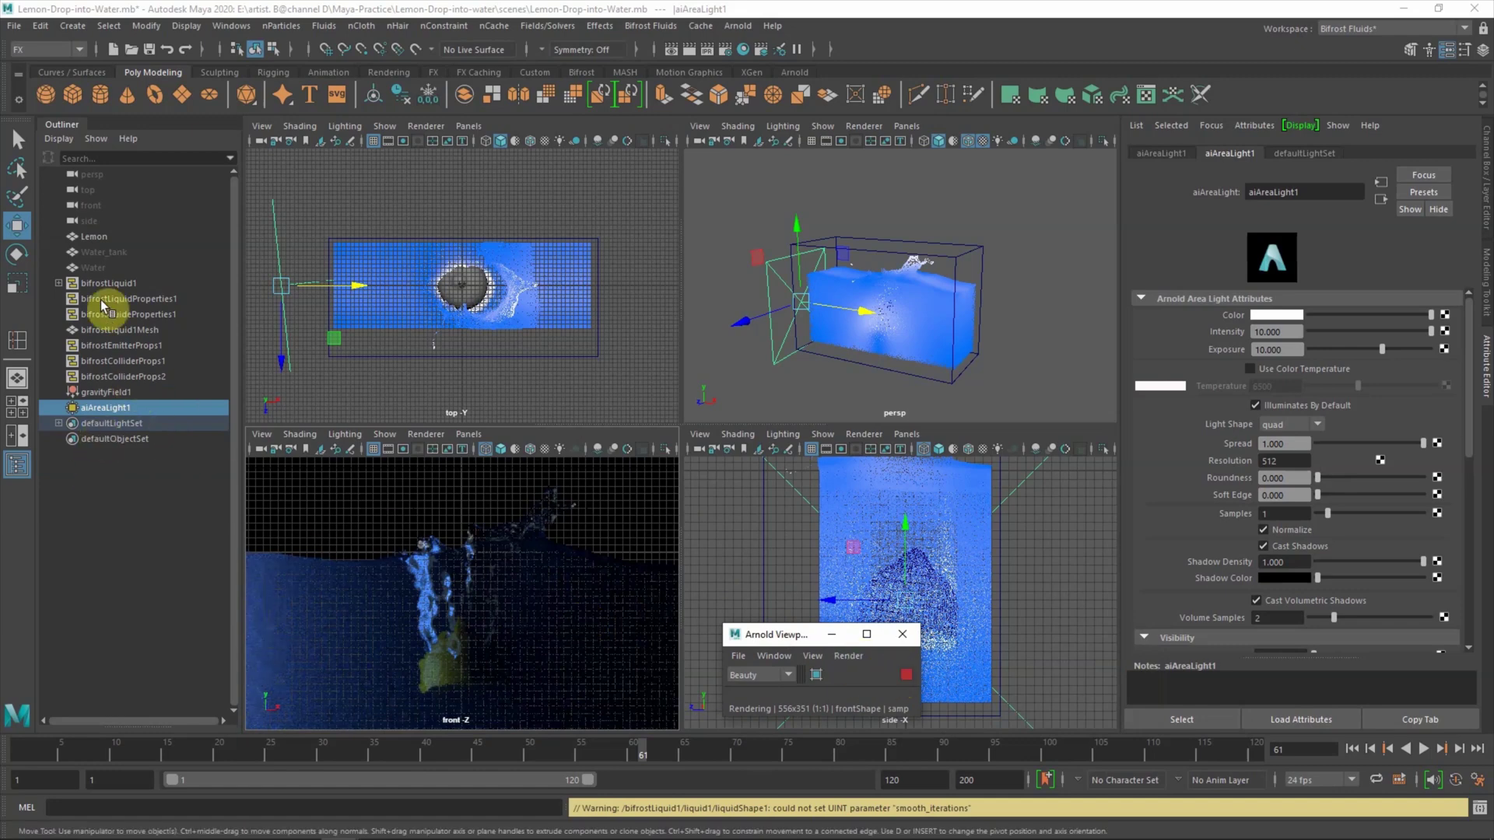
# Step: Give liquid1 a new aiStandardSurface shader and apply its water preset
pyautogui.click(58, 283)
pyautogui.click(103, 299)
pyautogui.moveTo(567, 599); pyautogui.dragTo(646, 739, button='right')
pyautogui.click(529, 420)
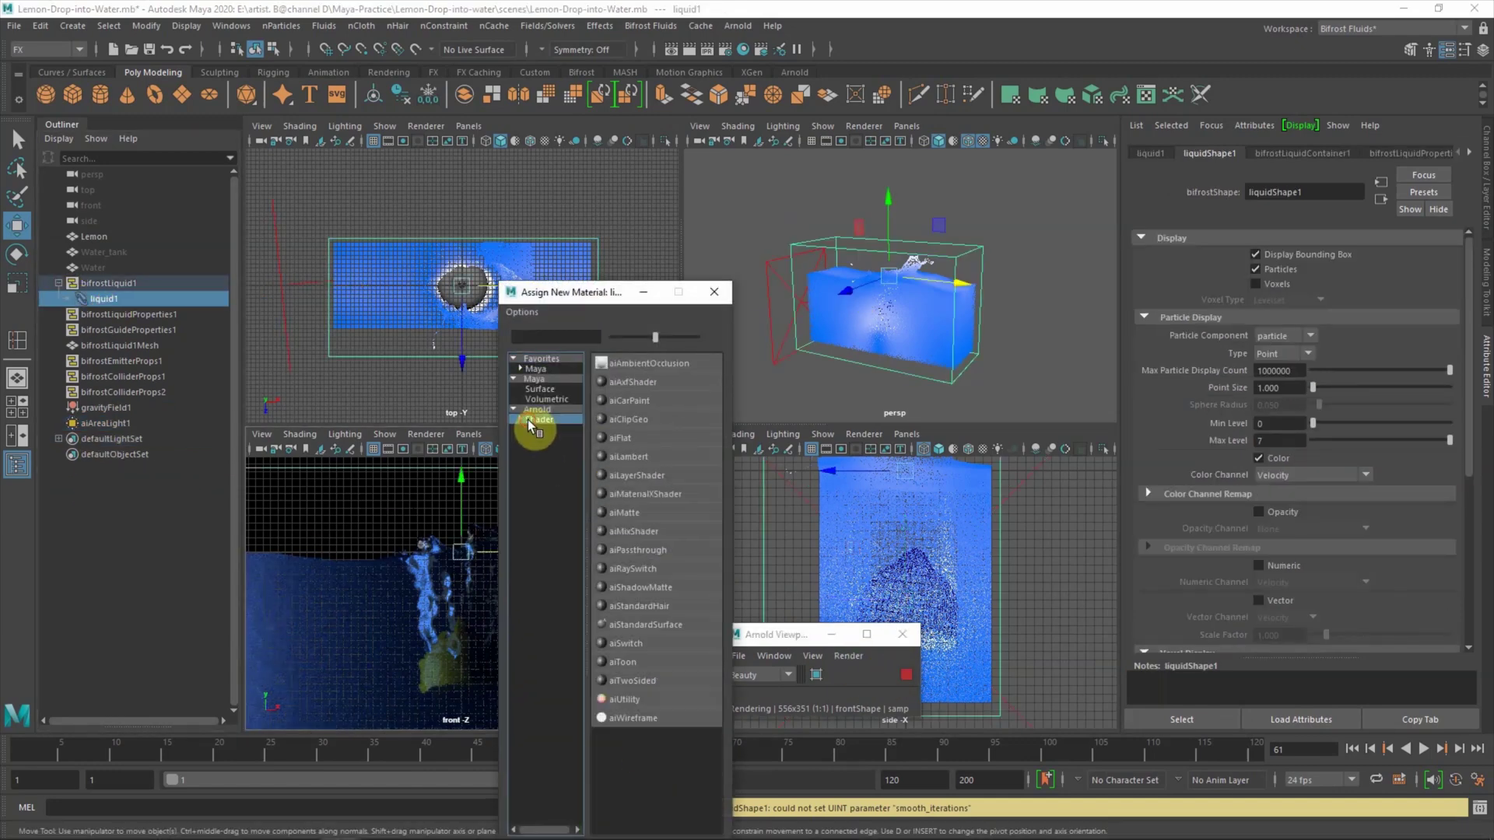
pyautogui.click(668, 625)
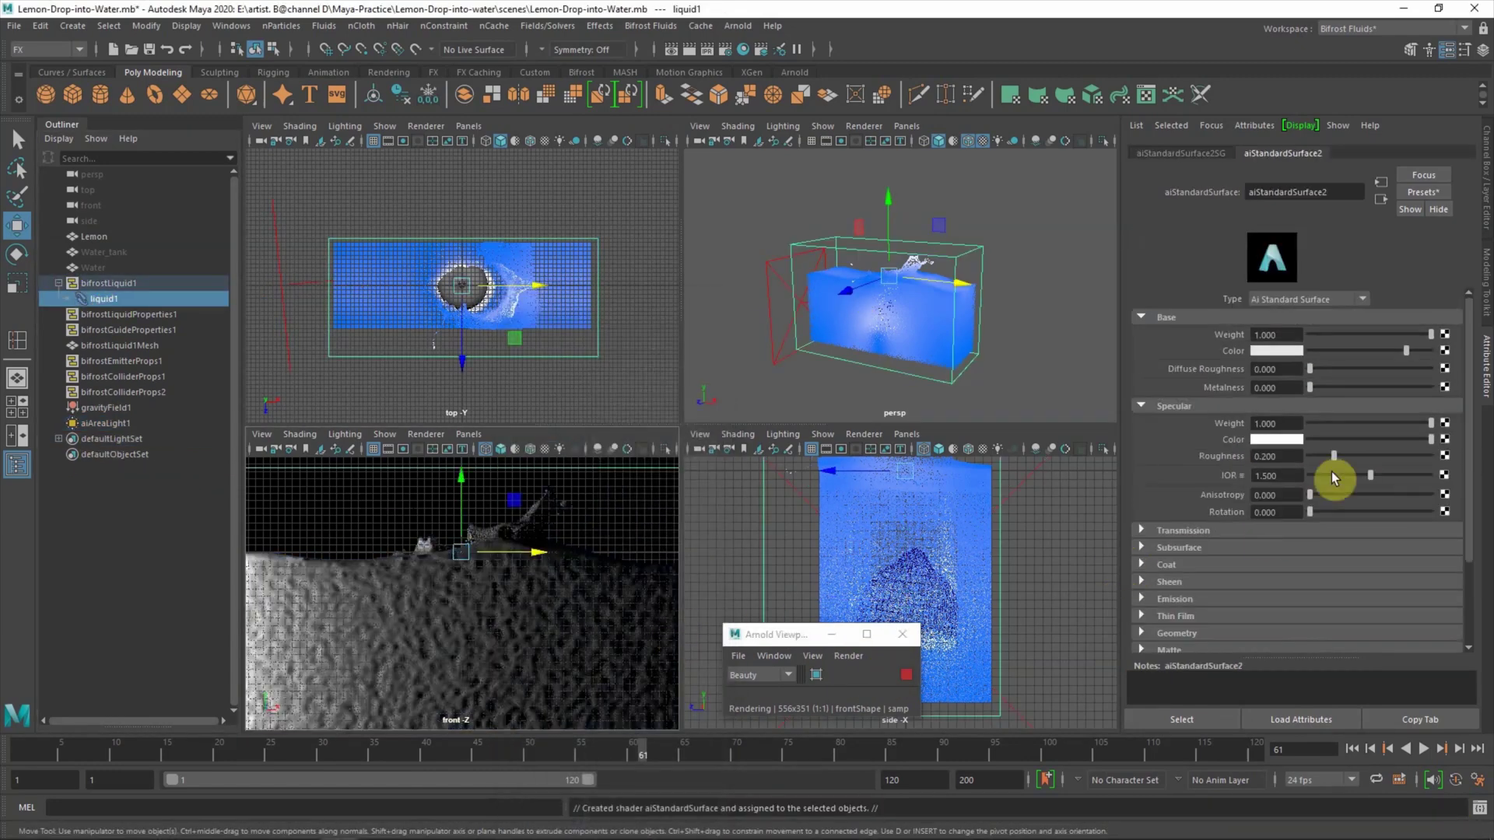
pyautogui.click(1406, 191)
pyautogui.click(1234, 377)
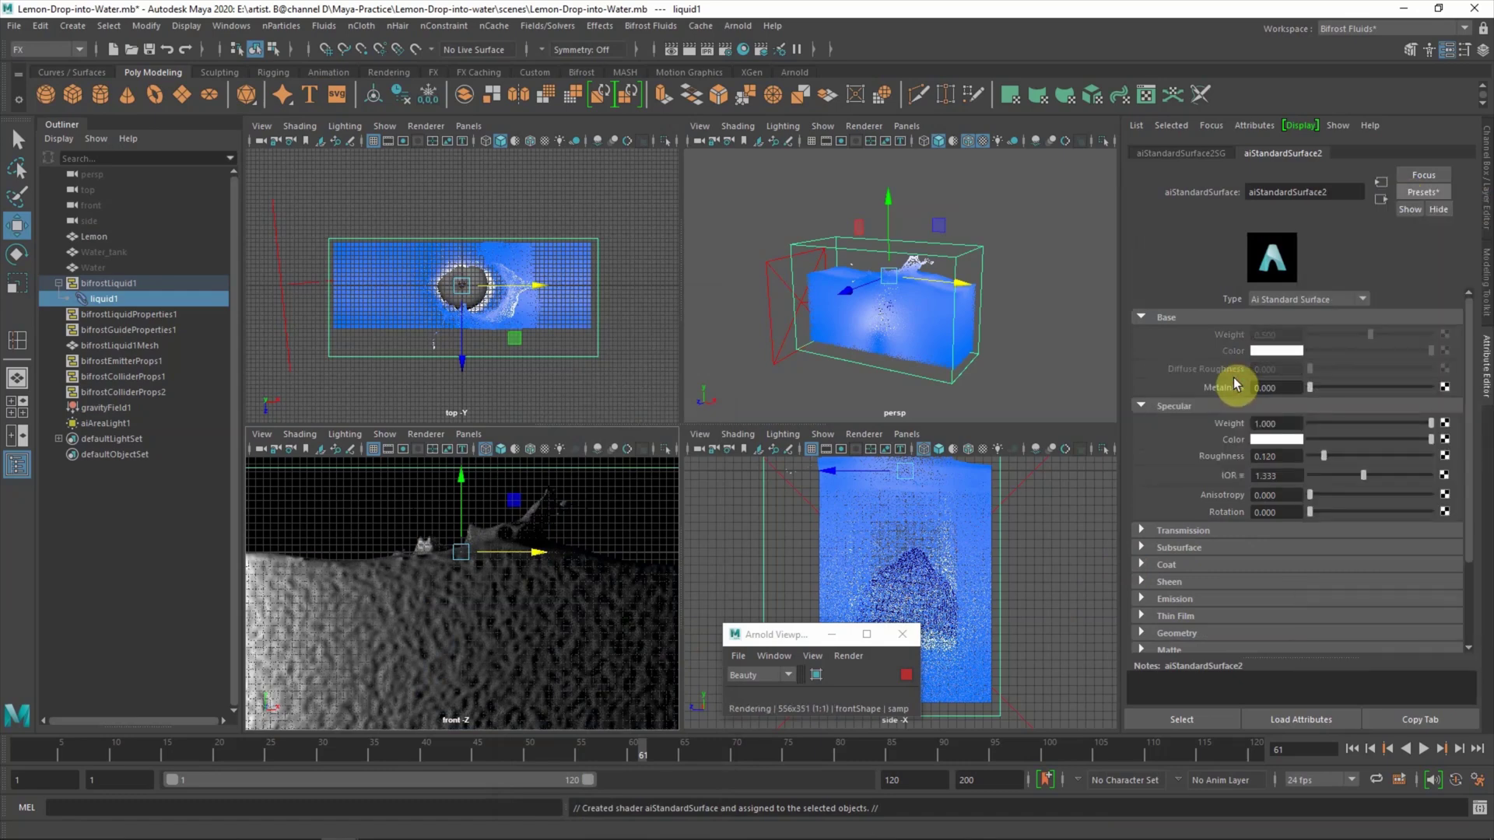
pyautogui.click(300, 306)
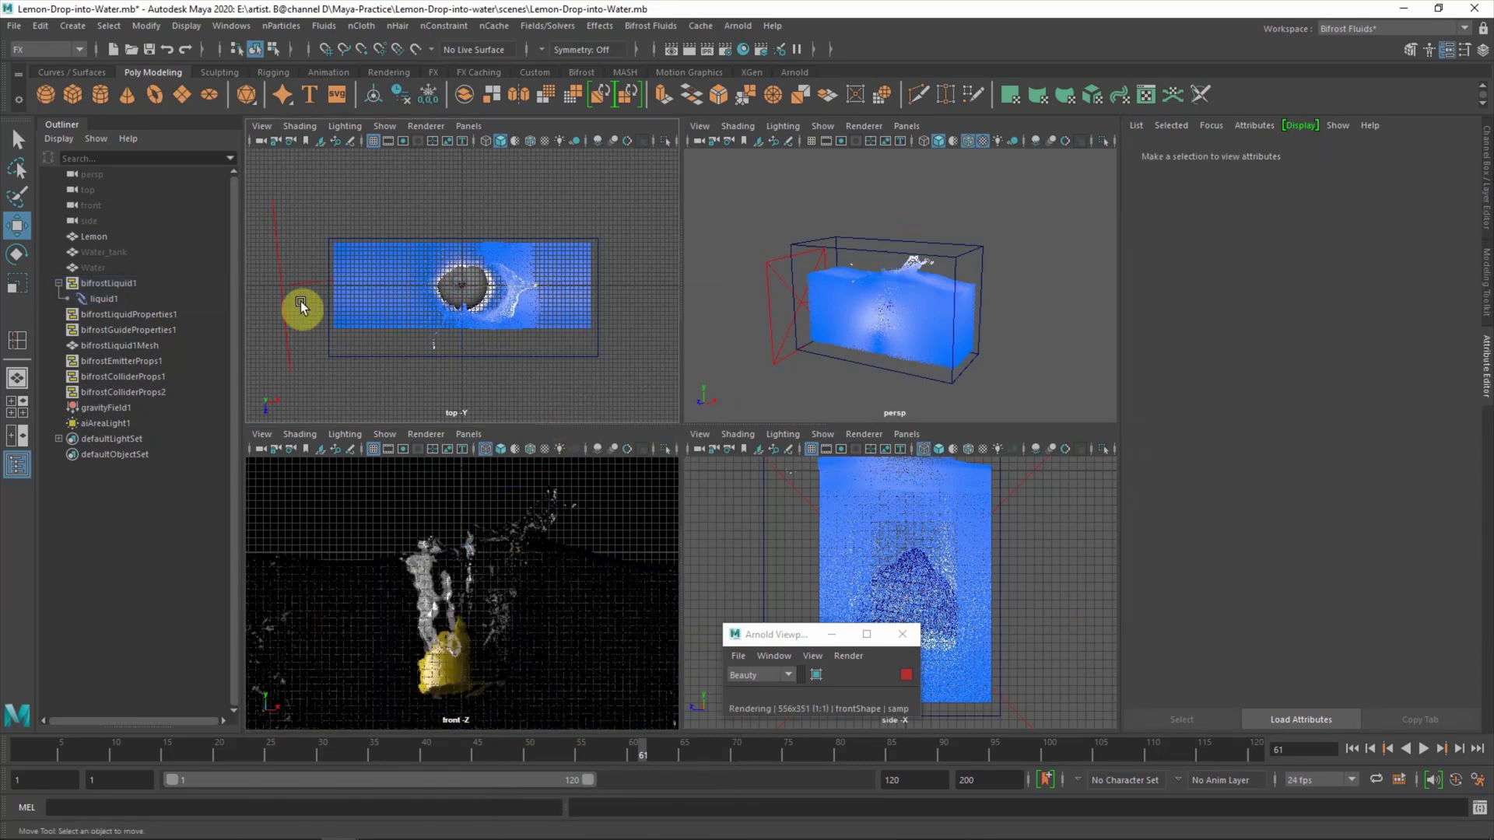
# Step: Create a second Arnold area light to the tank's right, turned about 28° toward it
pyautogui.click(269, 309)
pyautogui.hotkey('ctrl', 'd')
pyautogui.moveTo(267, 315)
pyautogui.mouseDown()
pyautogui.moveTo(661, 293)
pyautogui.moveTo(644, 312)
pyautogui.mouseUp()
pyautogui.press('e')
pyautogui.moveTo(674, 263); pyautogui.dragTo(455, 243)
pyautogui.press('w')
pyautogui.moveTo(604, 361); pyautogui.dragTo(610, 377)
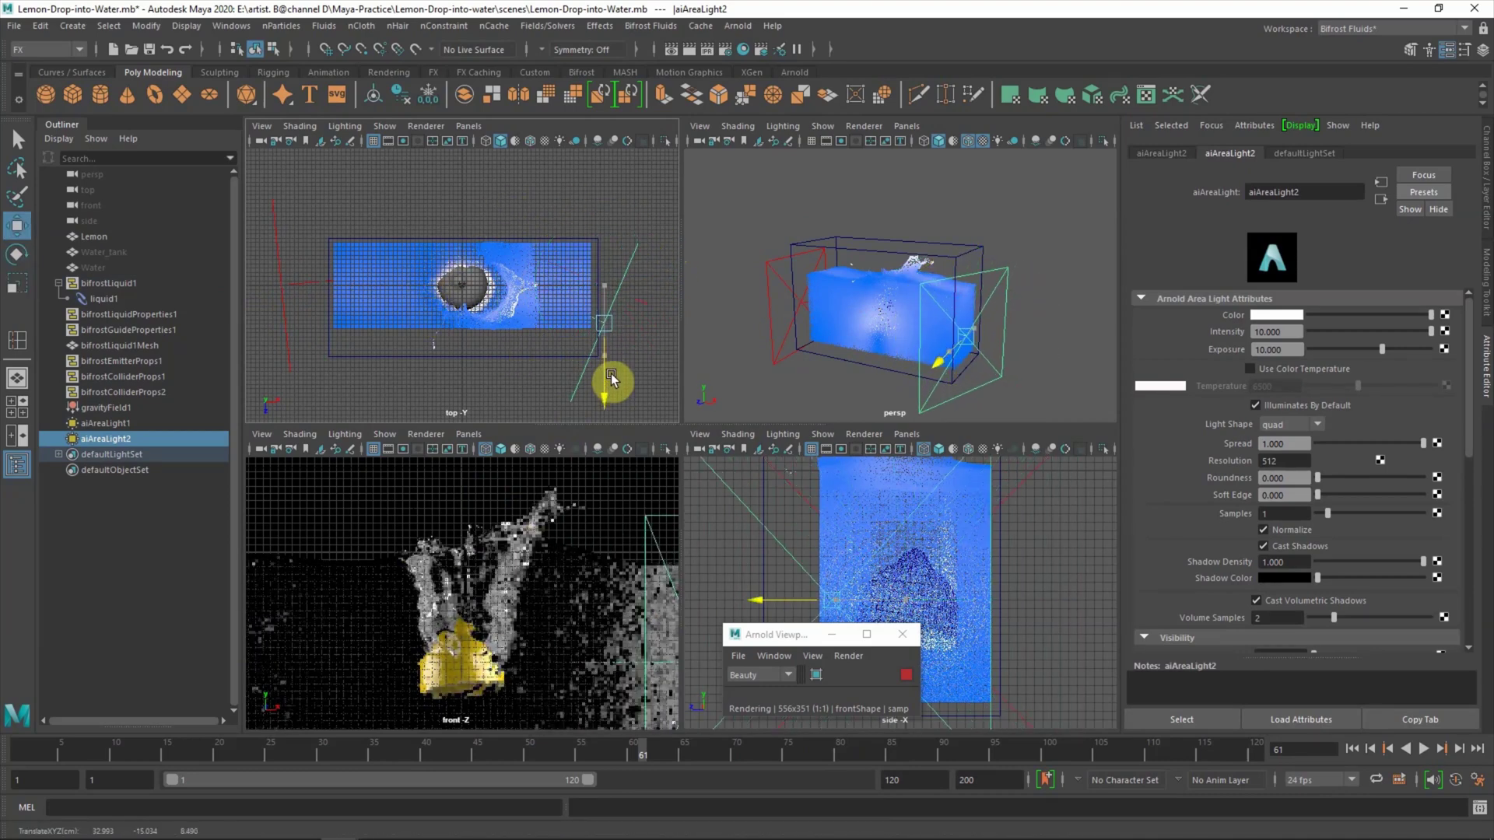
pyautogui.moveTo(860, 563); pyautogui.dragTo(877, 557)
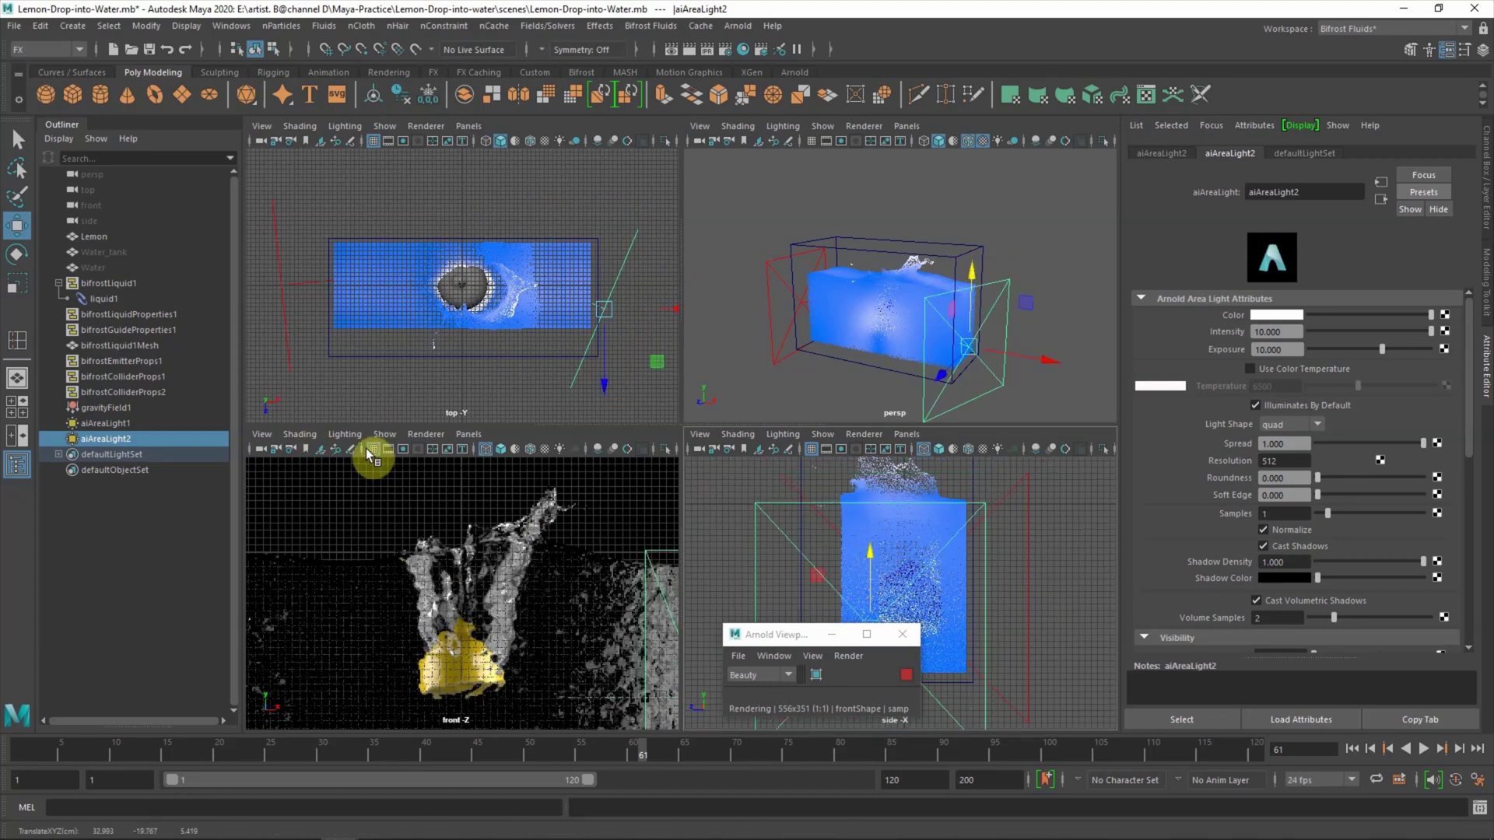
# Step: Select the water tank and begin assigning it a new material
pyautogui.click(144, 545)
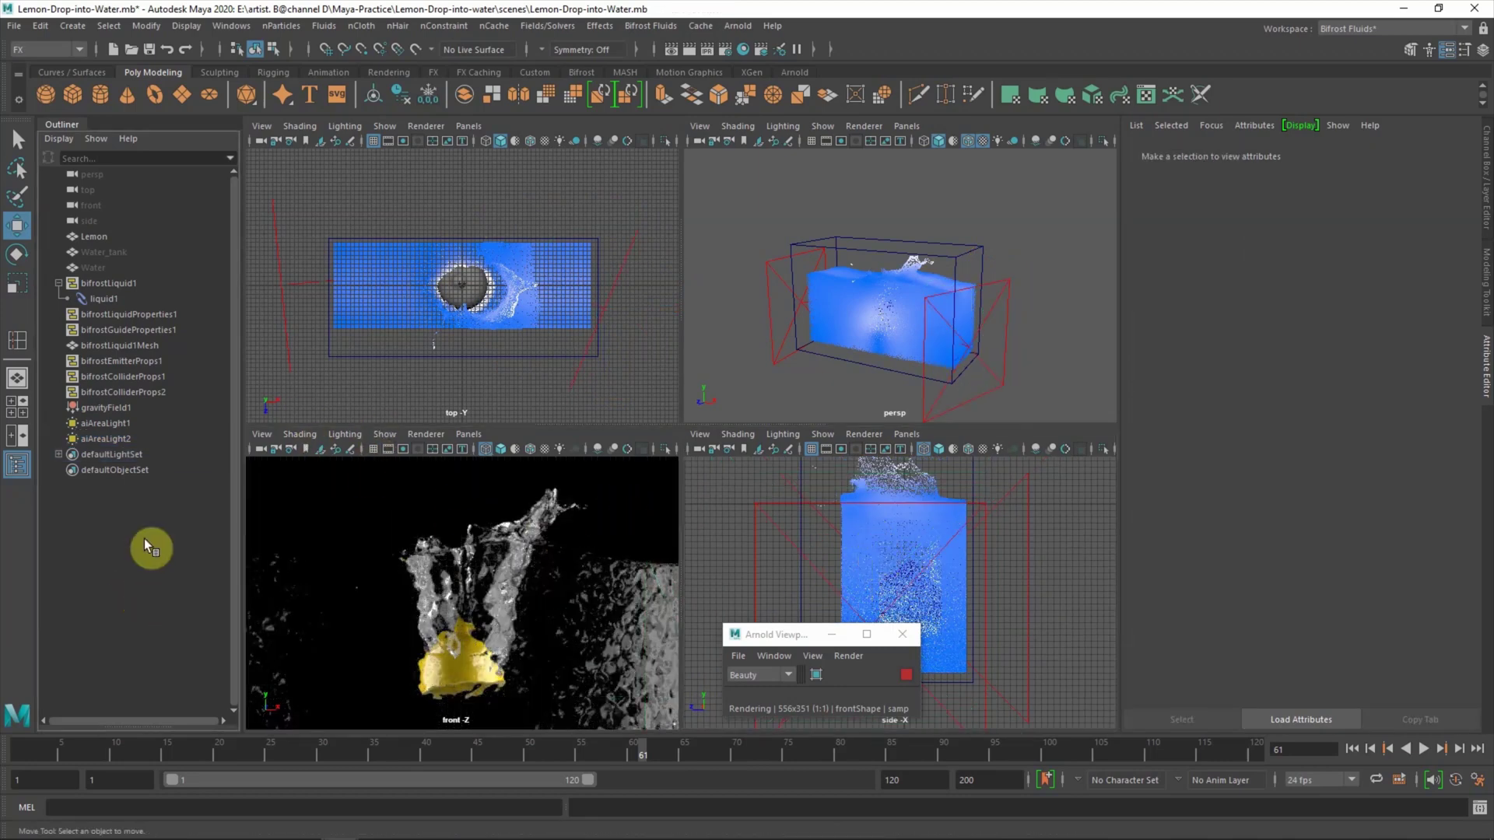
pyautogui.click(97, 251)
pyautogui.moveTo(817, 342); pyautogui.dragTo(802, 436, button='right')
# Step: Give Water_tank an aiStandardSurface using the Clear_Water preset so it renders transparent
pyautogui.click(539, 420)
pyautogui.click(645, 624)
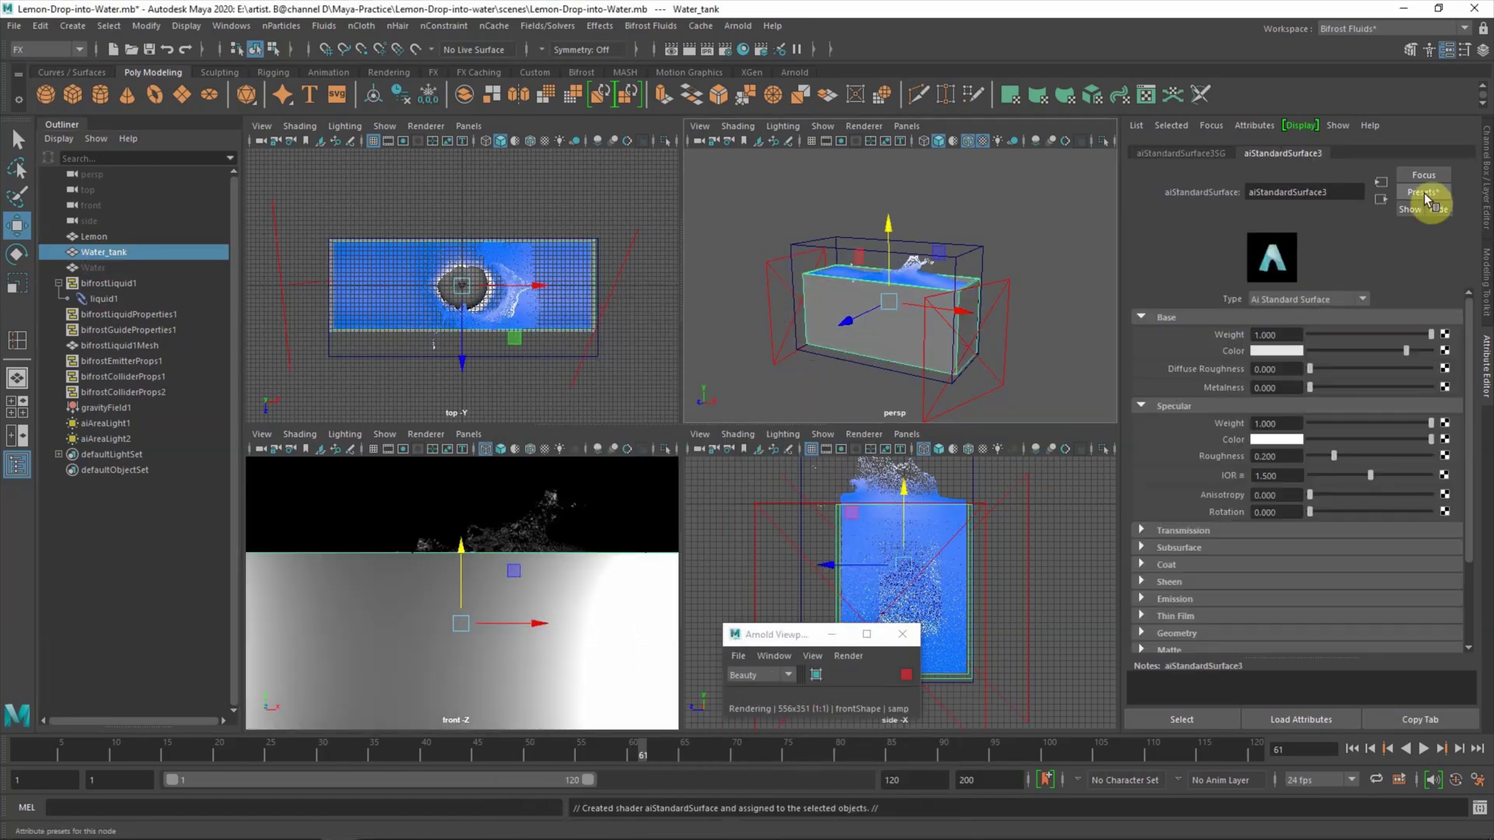
pyautogui.click(1423, 192)
pyautogui.click(1259, 473)
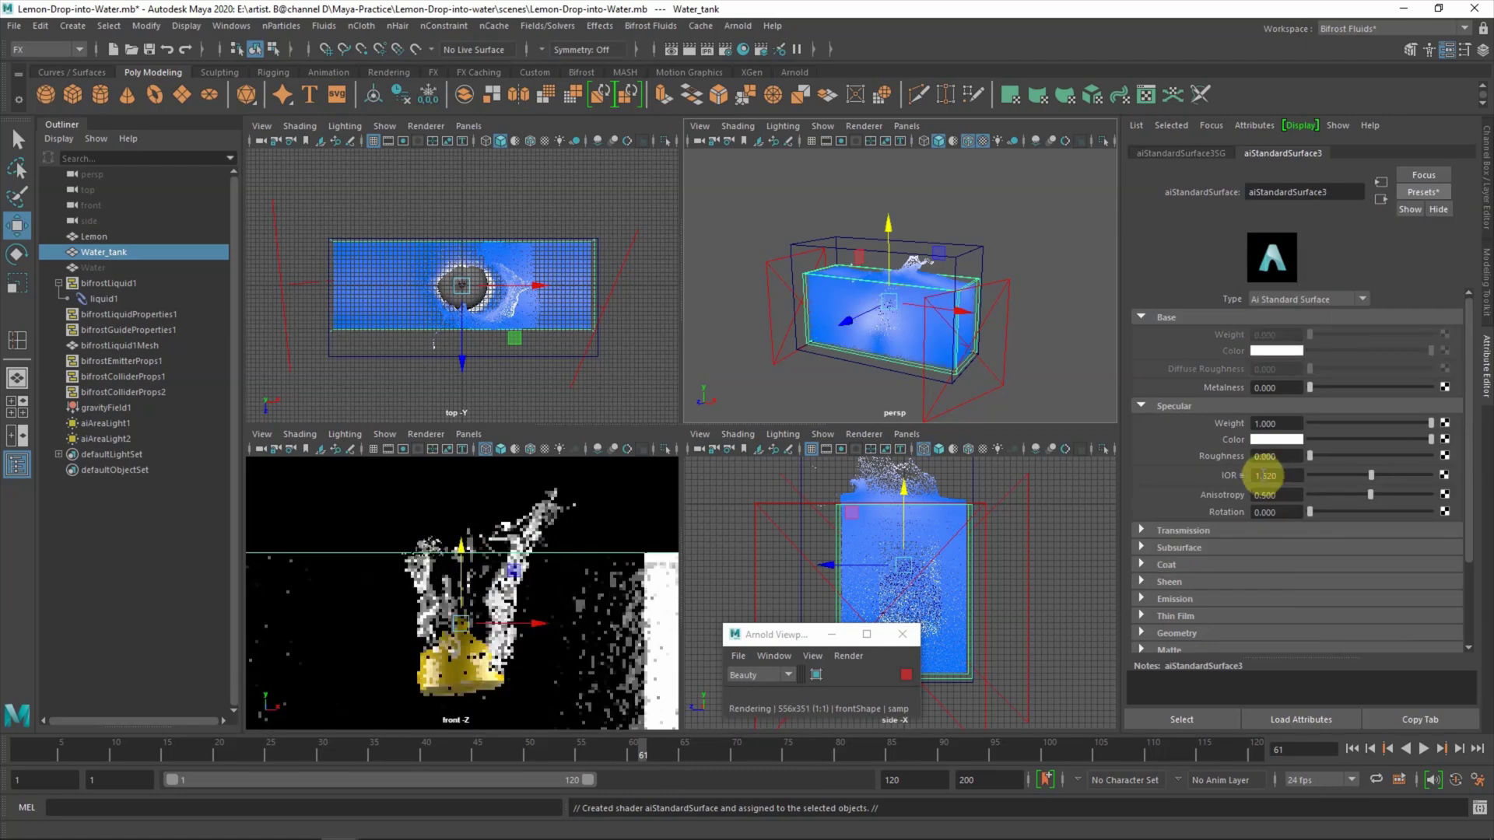
pyautogui.click(724, 377)
pyautogui.keyDown('alt'); pyautogui.moveTo(633, 367); pyautogui.dragTo(544, 320, button='right'); pyautogui.keyUp('alt')
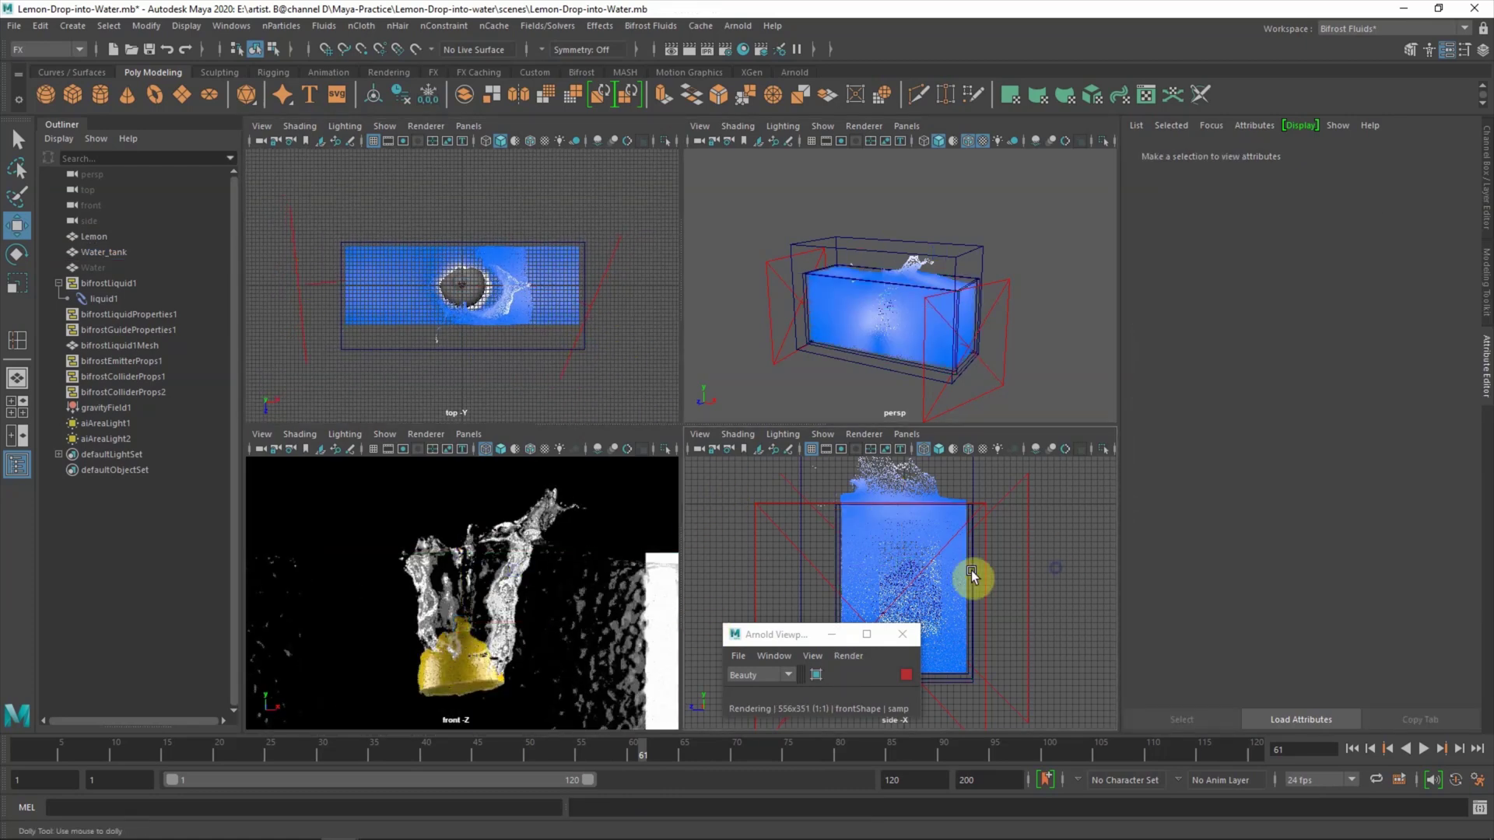
# Step: Add a third area light above the tank, tilted to face down and centred over it
pyautogui.press('g')
pyautogui.moveTo(778, 265)
pyautogui.mouseDown()
pyautogui.moveTo(800, 133)
pyautogui.moveTo(800, 194)
pyautogui.mouseUp()
pyautogui.press('e')
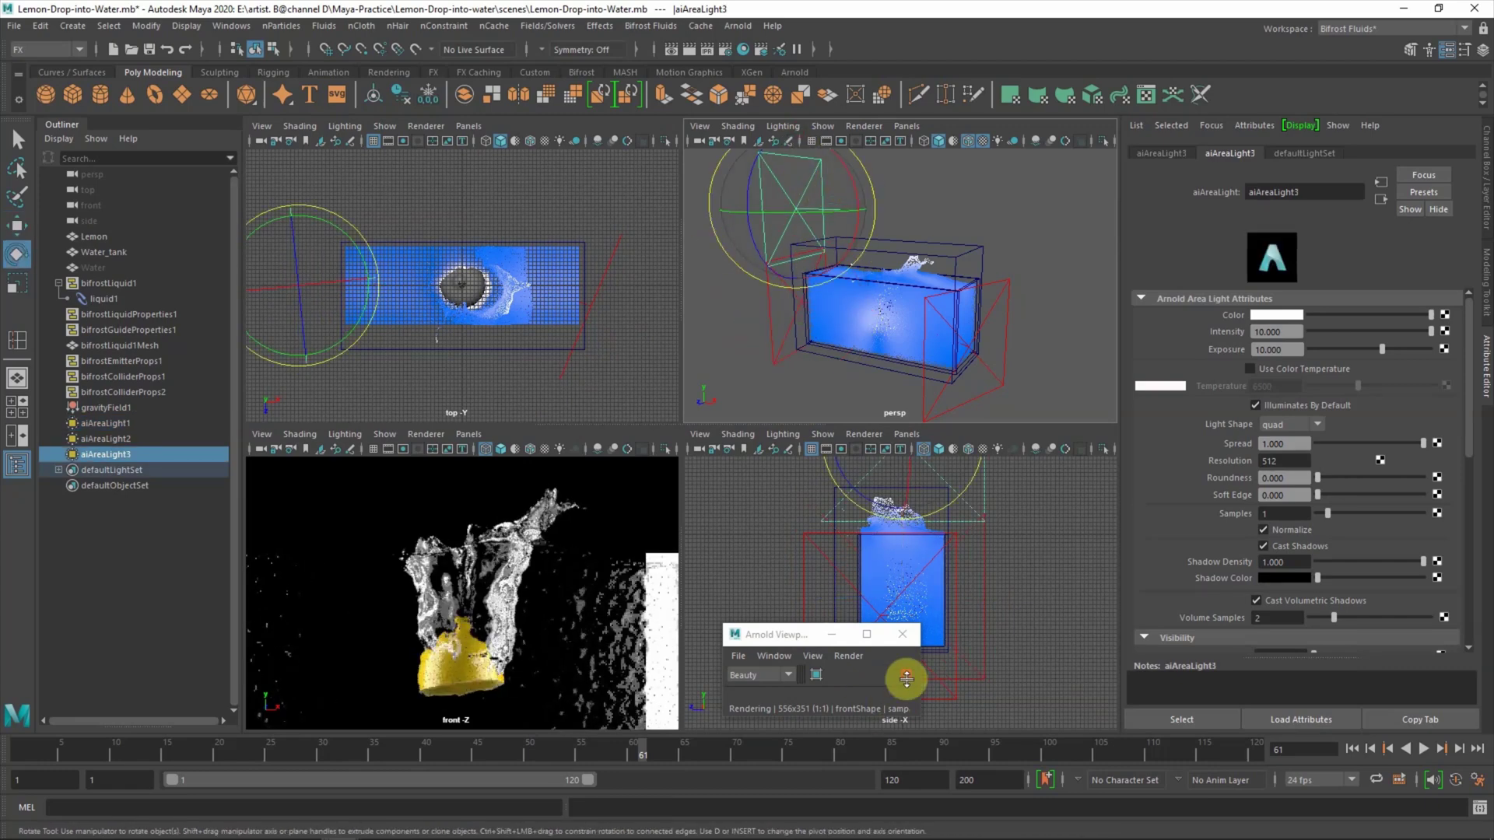
pyautogui.click(906, 679)
pyautogui.moveTo(856, 214); pyautogui.dragTo(856, 226)
pyautogui.press('w')
pyautogui.moveTo(370, 300)
pyautogui.mouseDown()
pyautogui.moveTo(516, 300)
pyautogui.moveTo(500, 295)
pyautogui.mouseUp()
pyautogui.press('e')
pyautogui.scroll(-2, 866, 600)
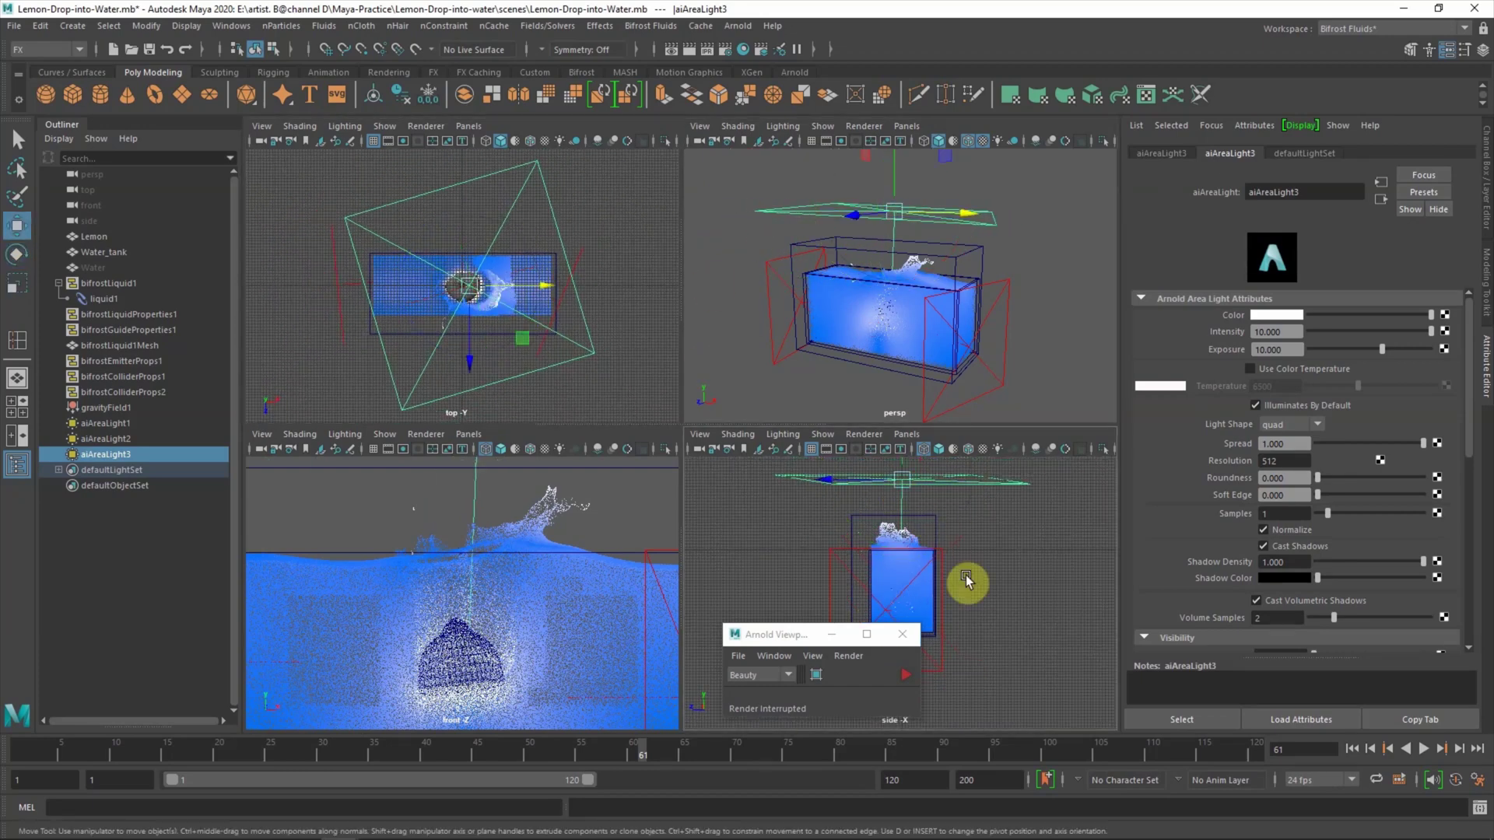
pyautogui.scroll(-2, 967, 583)
pyautogui.press('w')
pyautogui.click(905, 675)
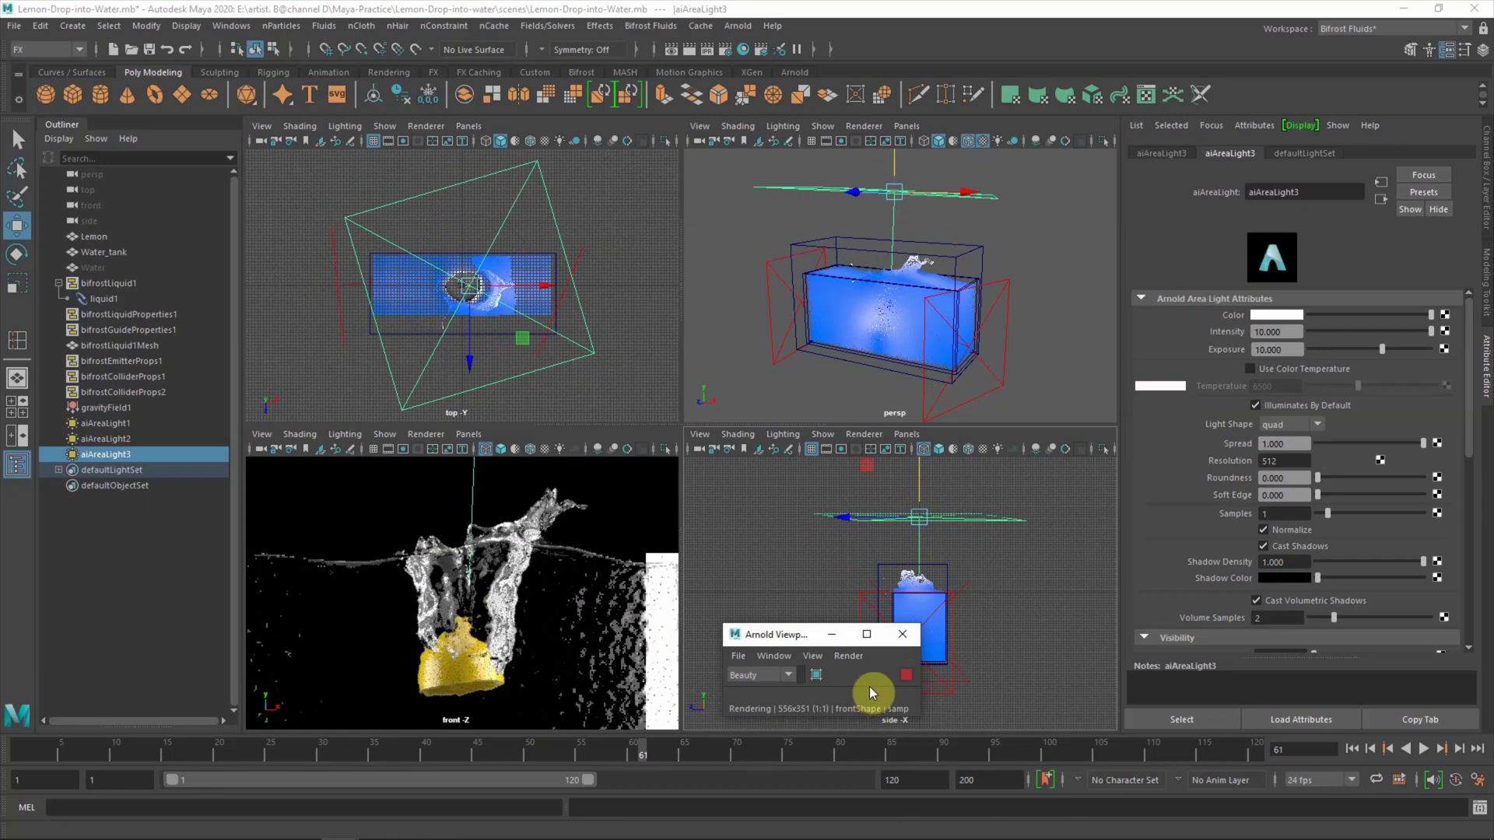
# Step: Nudge the second area light's position, then check both side lights
pyautogui.moveTo(798, 637); pyautogui.dragTo(1070, 641)
pyautogui.click(932, 661)
pyautogui.moveTo(634, 310)
pyautogui.mouseDown()
pyautogui.moveTo(650, 311)
pyautogui.moveTo(651, 217)
pyautogui.mouseUp()
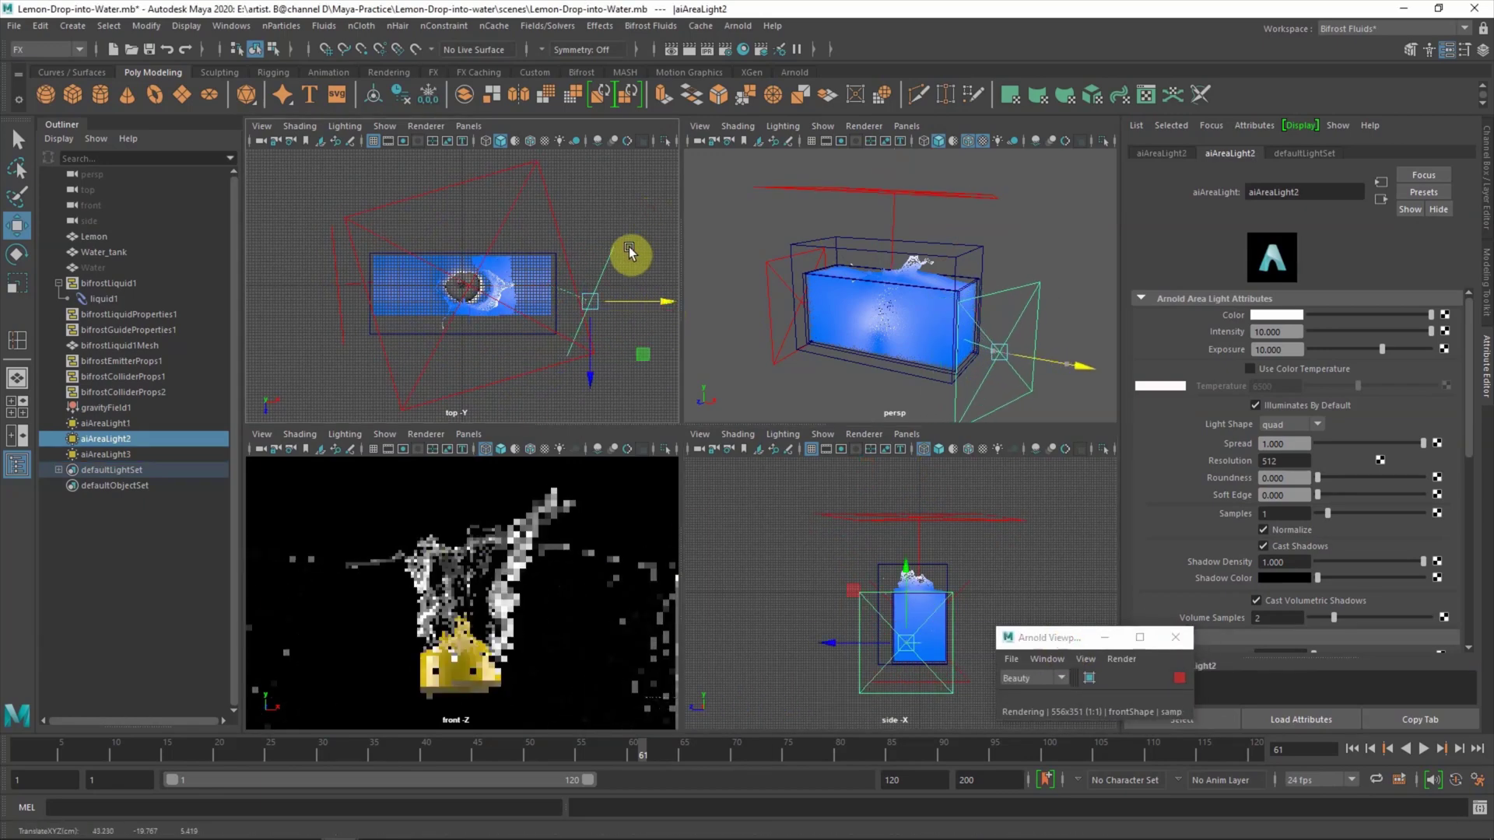
pyautogui.click(628, 246)
pyautogui.click(650, 308)
pyautogui.click(369, 297)
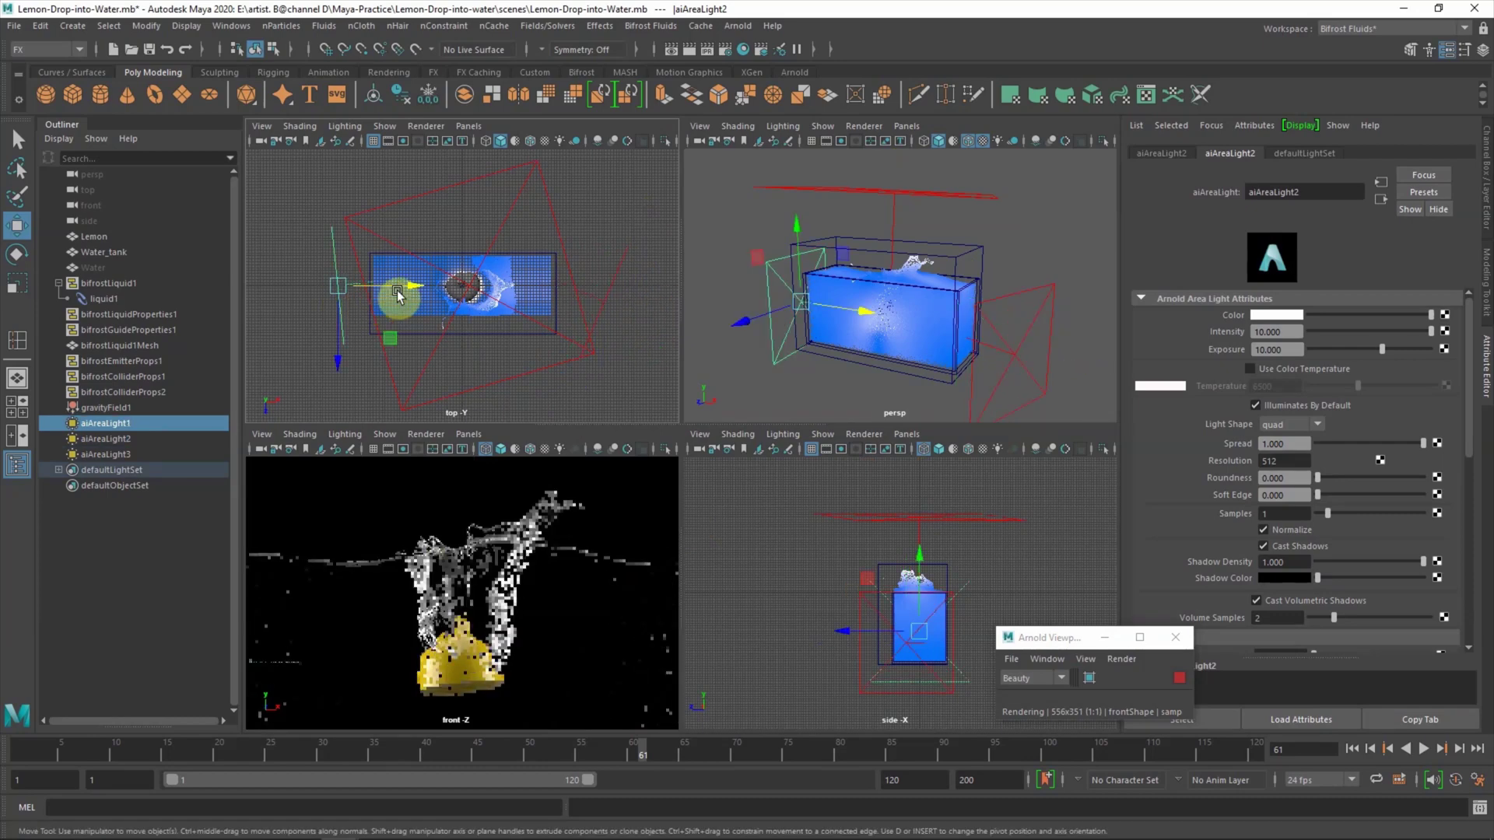
pyautogui.click(615, 197)
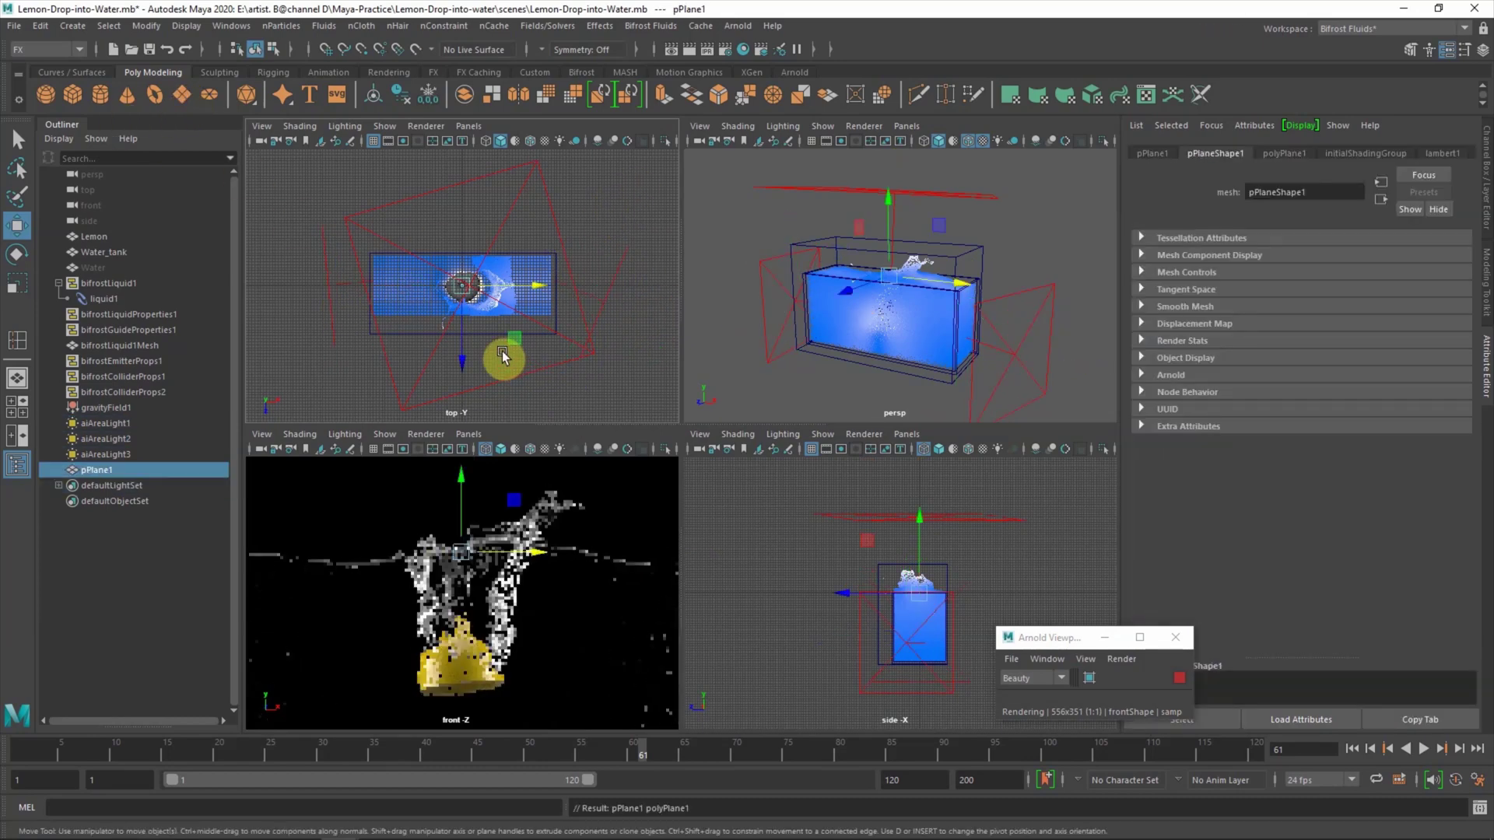
# Step: Lower and enlarge pPlane1 into a floor, and duplicate it upright behind the tank
pyautogui.moveTo(920, 520); pyautogui.dragTo(920, 557)
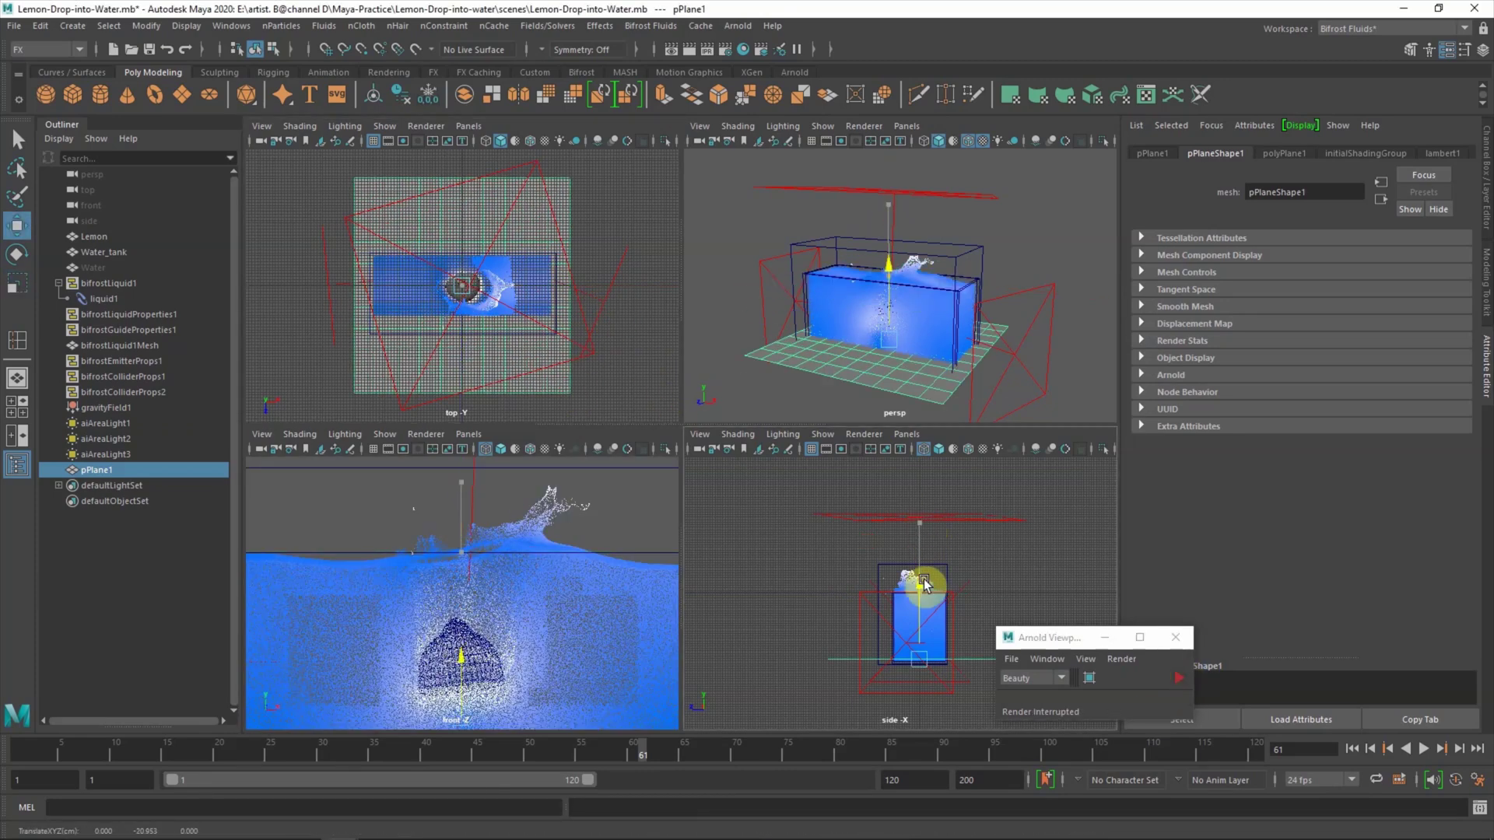
pyautogui.press('r')
pyautogui.moveTo(470, 290); pyautogui.dragTo(462, 283)
pyautogui.moveTo(893, 363)
pyautogui.keyDown('alt'); pyautogui.mouseDown()
pyautogui.moveTo(819, 328)
pyautogui.moveTo(867, 330)
pyautogui.mouseUp(); pyautogui.keyUp('alt')
pyautogui.hotkey('ctrl', 'd')
pyautogui.press('e')
pyautogui.press('w')
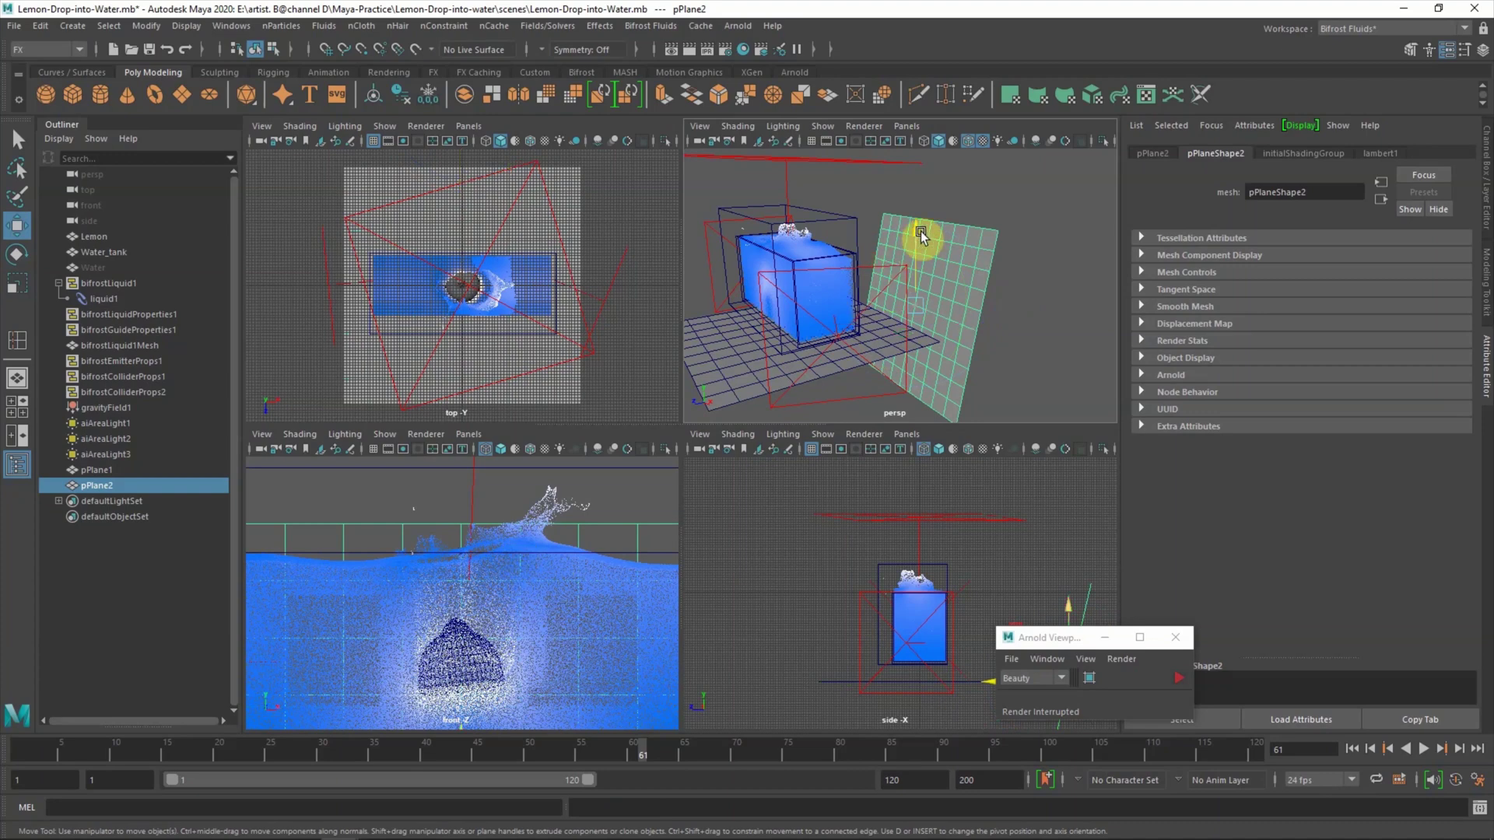
pyautogui.moveTo(921, 231); pyautogui.dragTo(901, 300)
# Step: Give both planes a new aiStandardSurface and lower the floor plane further
pyautogui.click(913, 340)
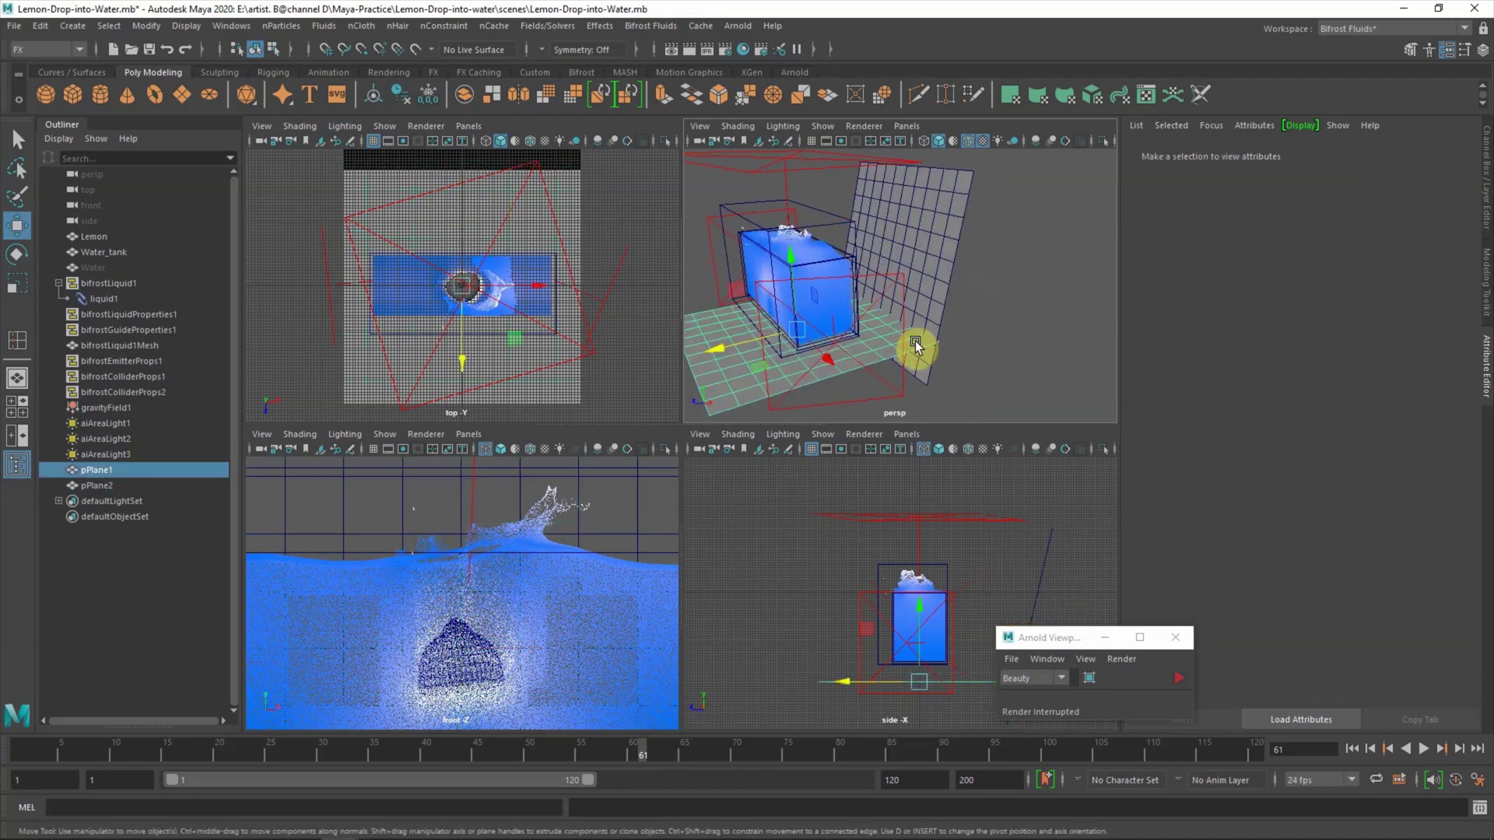
pyautogui.moveTo(913, 339); pyautogui.dragTo(943, 623, button='right')
pyautogui.click(542, 417)
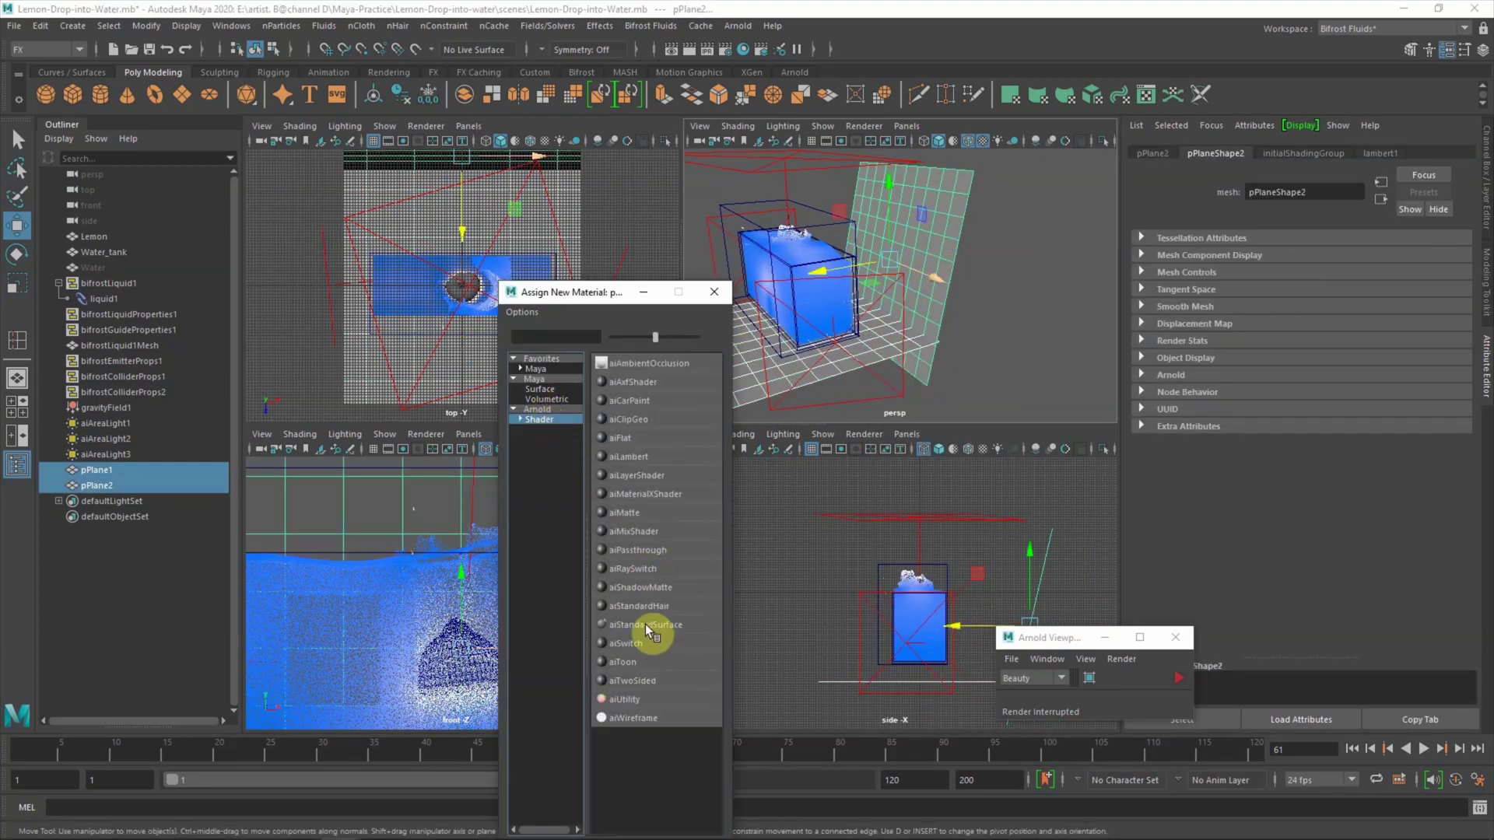
pyautogui.click(645, 623)
pyautogui.click(1178, 678)
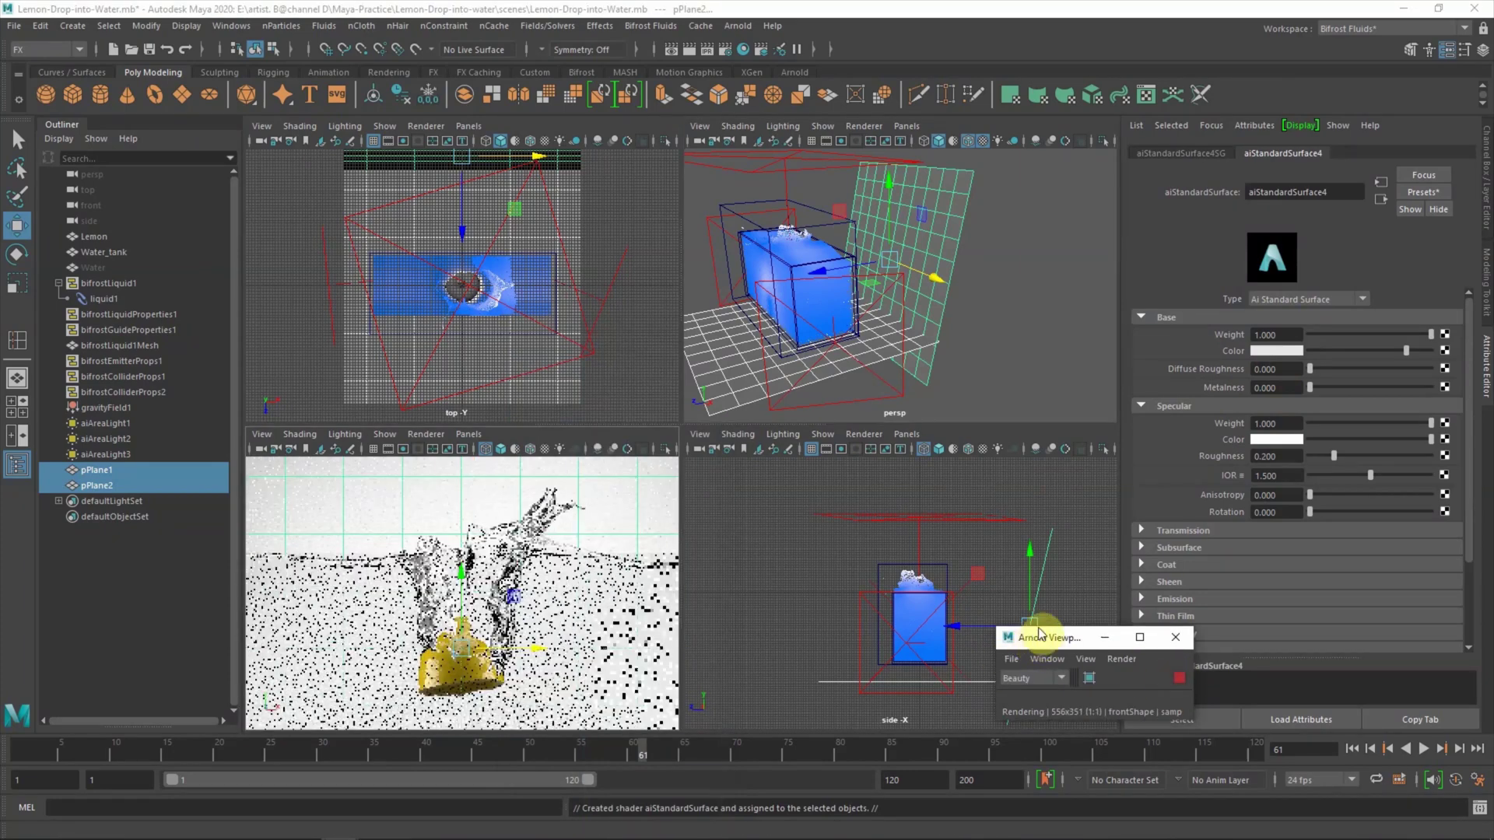
pyautogui.moveTo(1024, 639); pyautogui.dragTo(1050, 640)
pyautogui.click(726, 392)
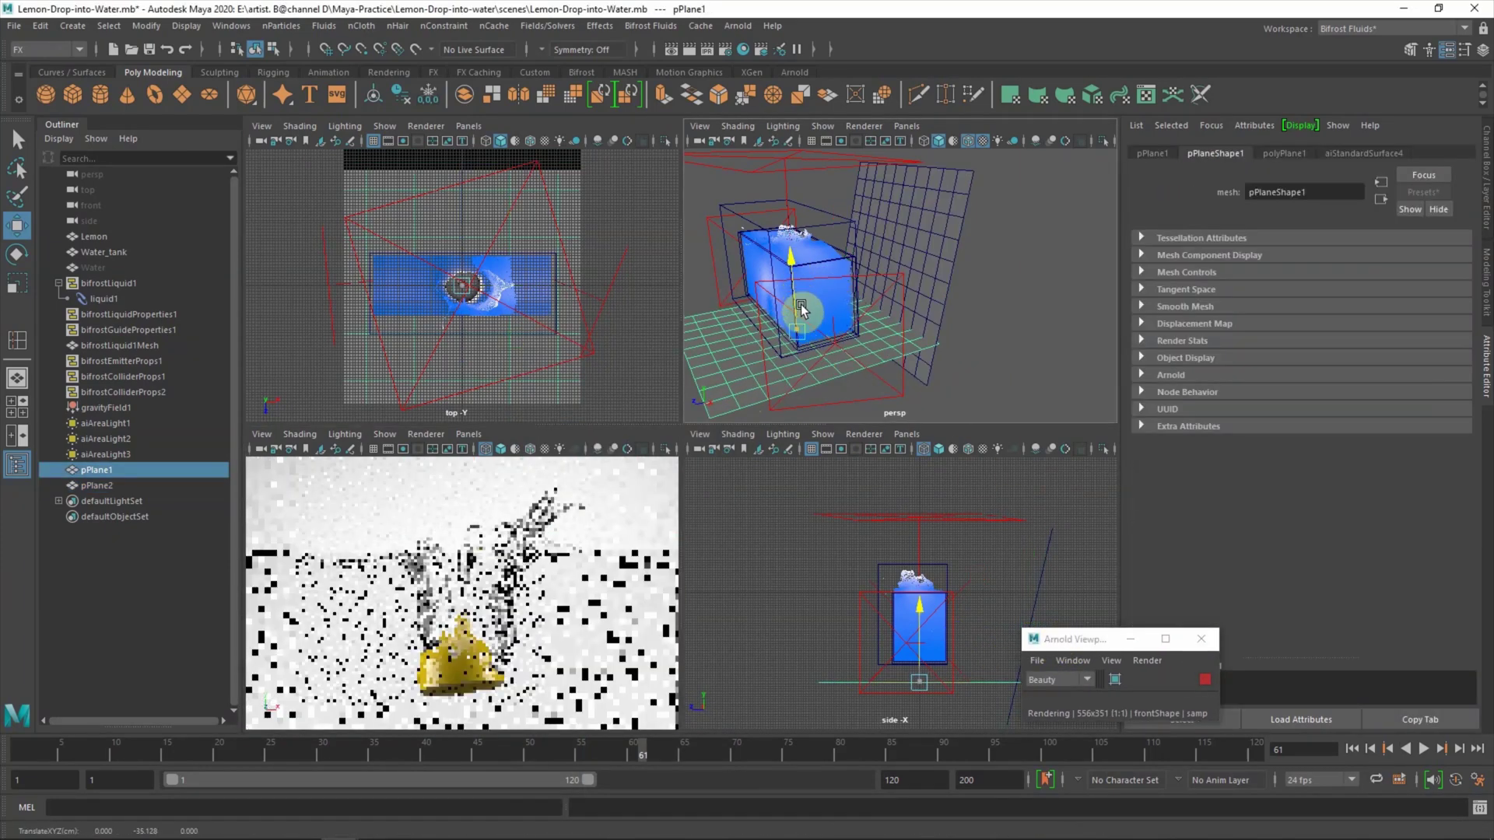
pyautogui.moveTo(800, 306); pyautogui.dragTo(828, 356)
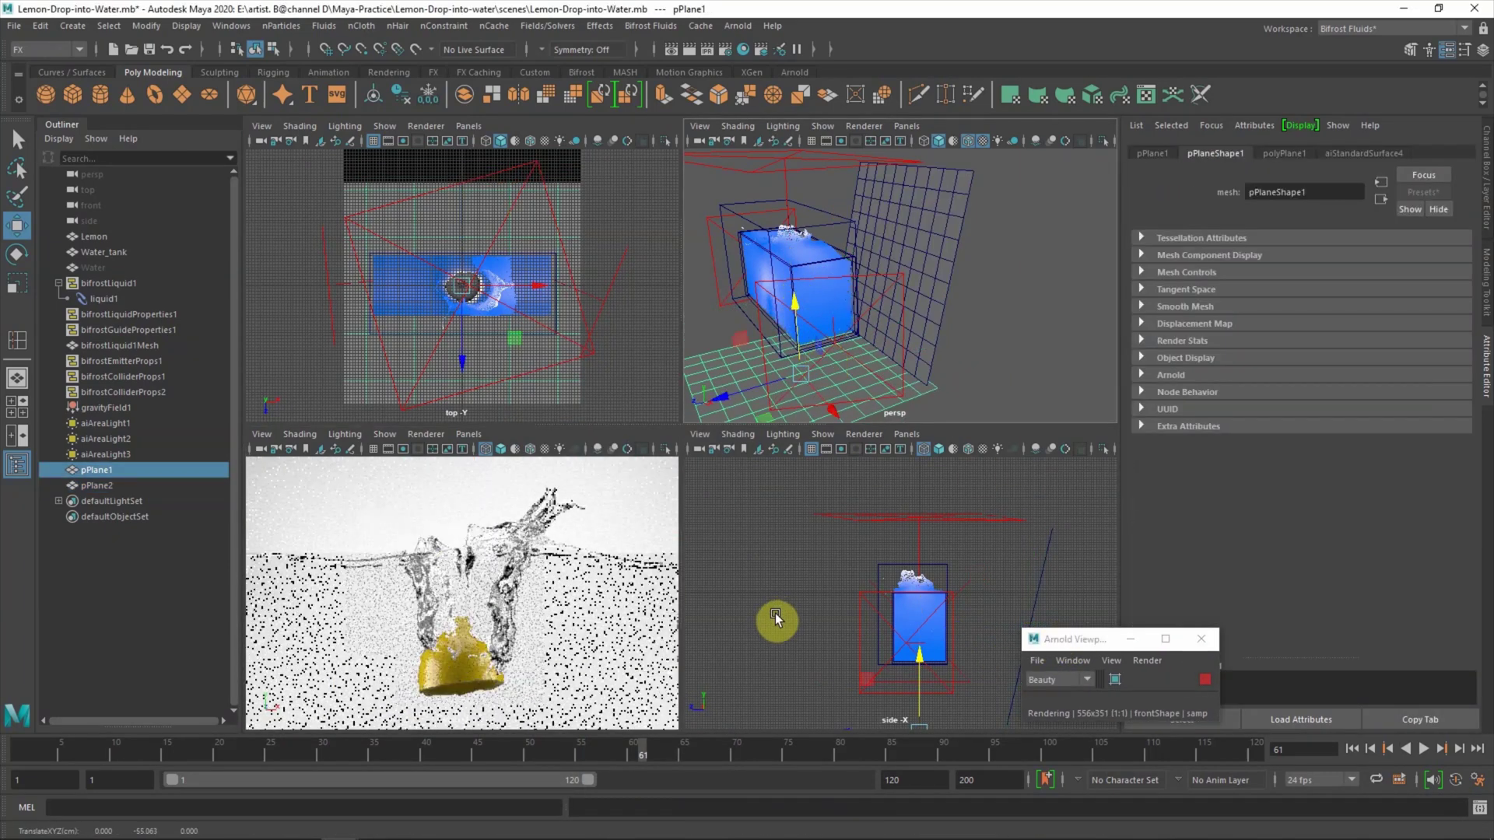
pyautogui.moveTo(855, 343)
pyautogui.keyDown('alt'); pyautogui.mouseDown()
pyautogui.moveTo(913, 330)
pyautogui.moveTo(892, 380)
pyautogui.mouseUp(); pyautogui.keyUp('alt')
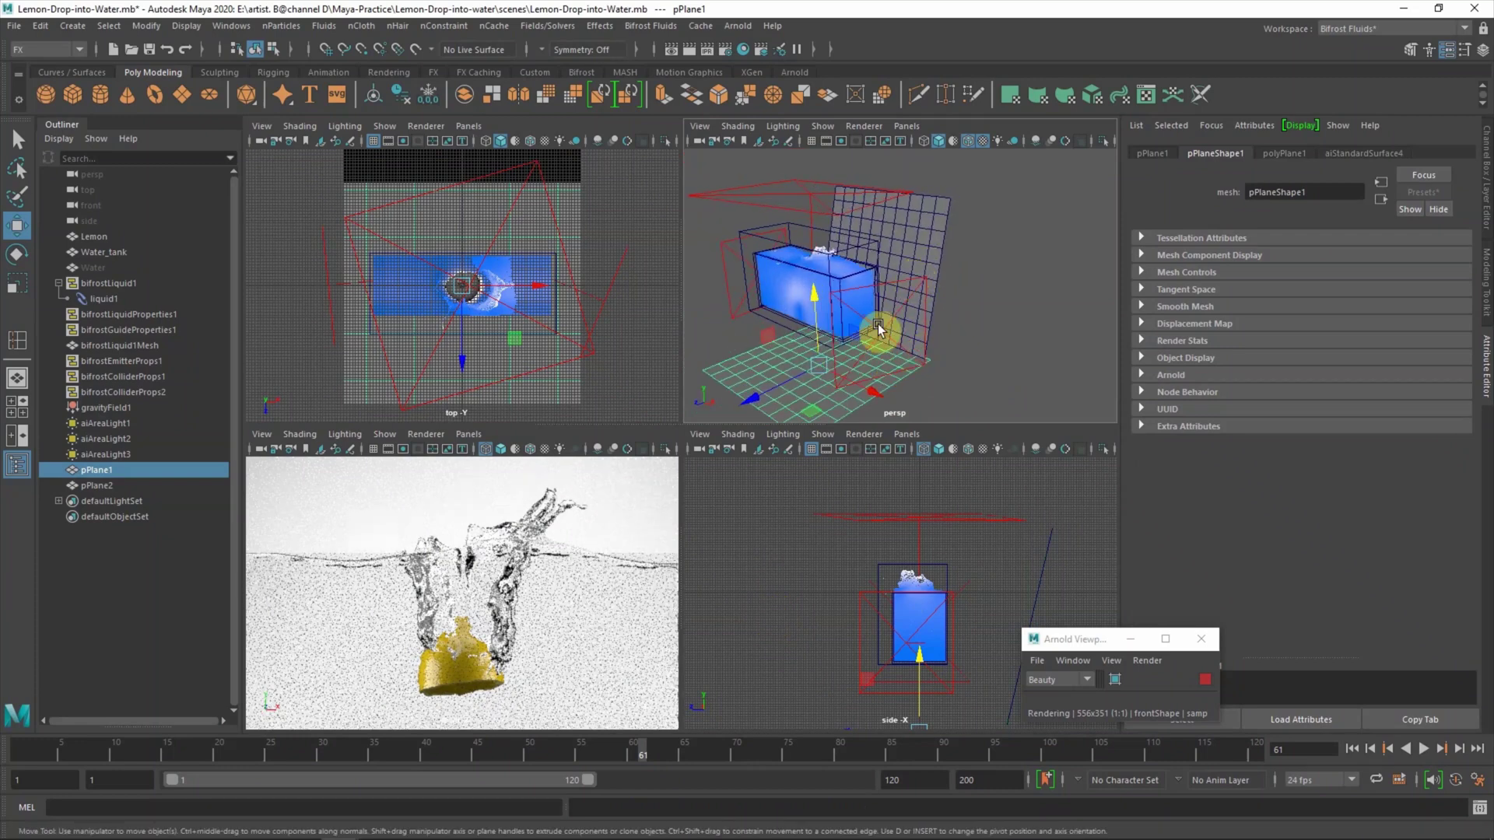
pyautogui.click(888, 277)
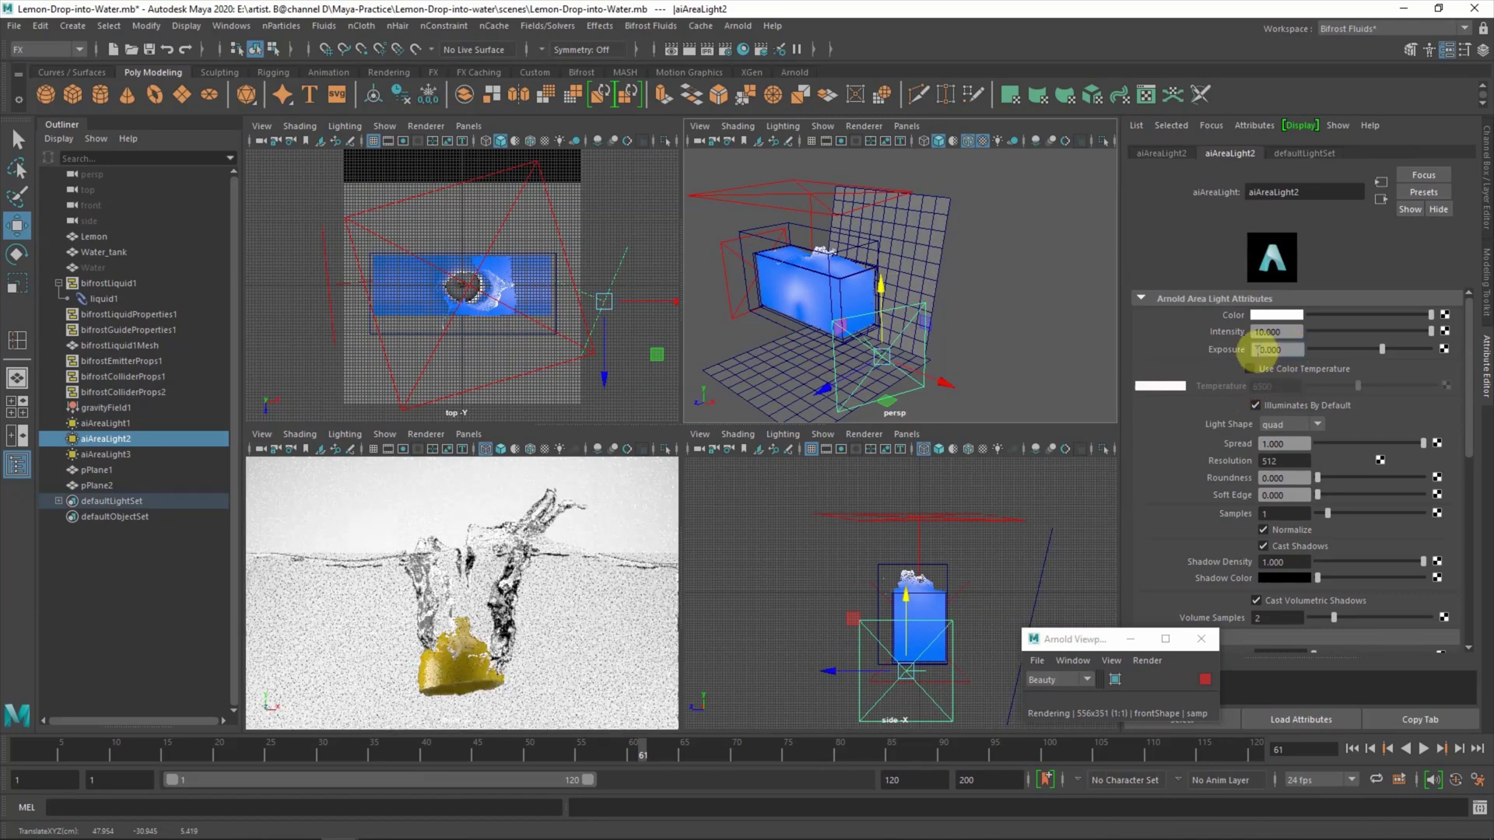
# Step: Try exposure 12 on aiAreaLight2, then settle on 11
pyautogui.write('12')
pyautogui.press('Return')
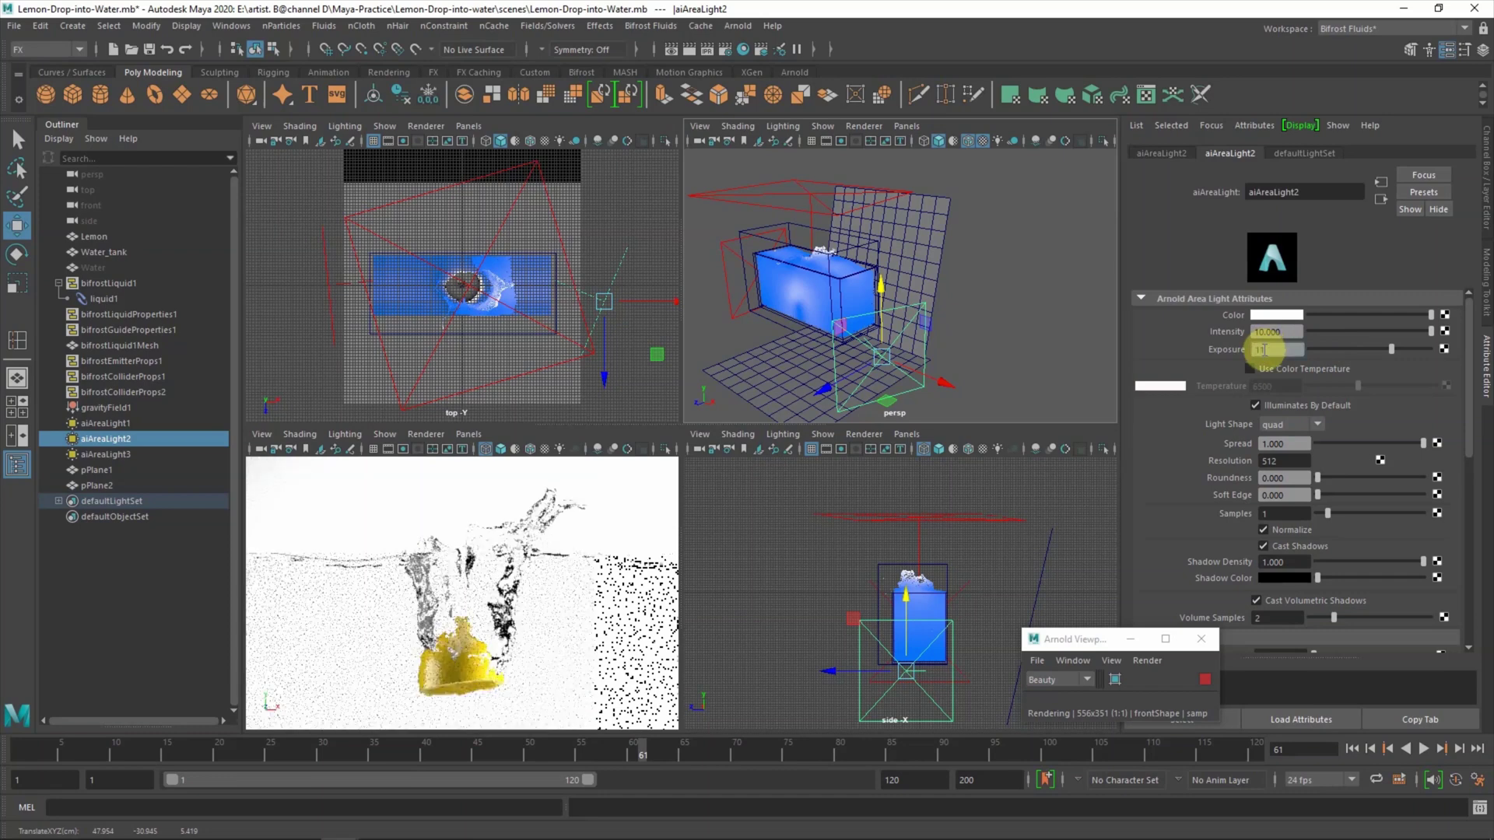
pyautogui.write('11')
pyautogui.press('Return')
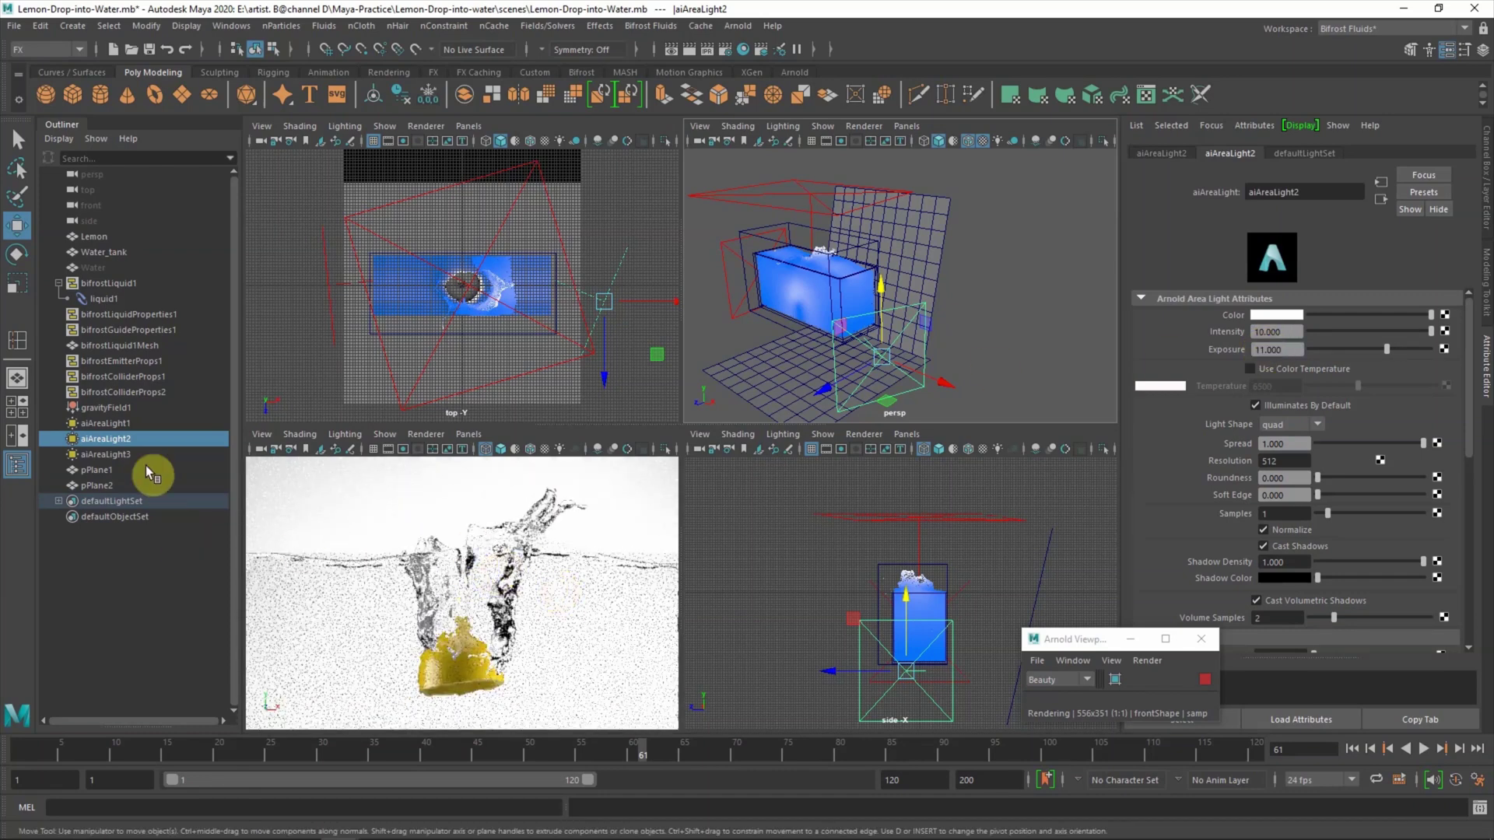
# Step: Set liquidShape1's Render Component to Particles under Surface Controls
pyautogui.click(109, 283)
pyautogui.click(1350, 154)
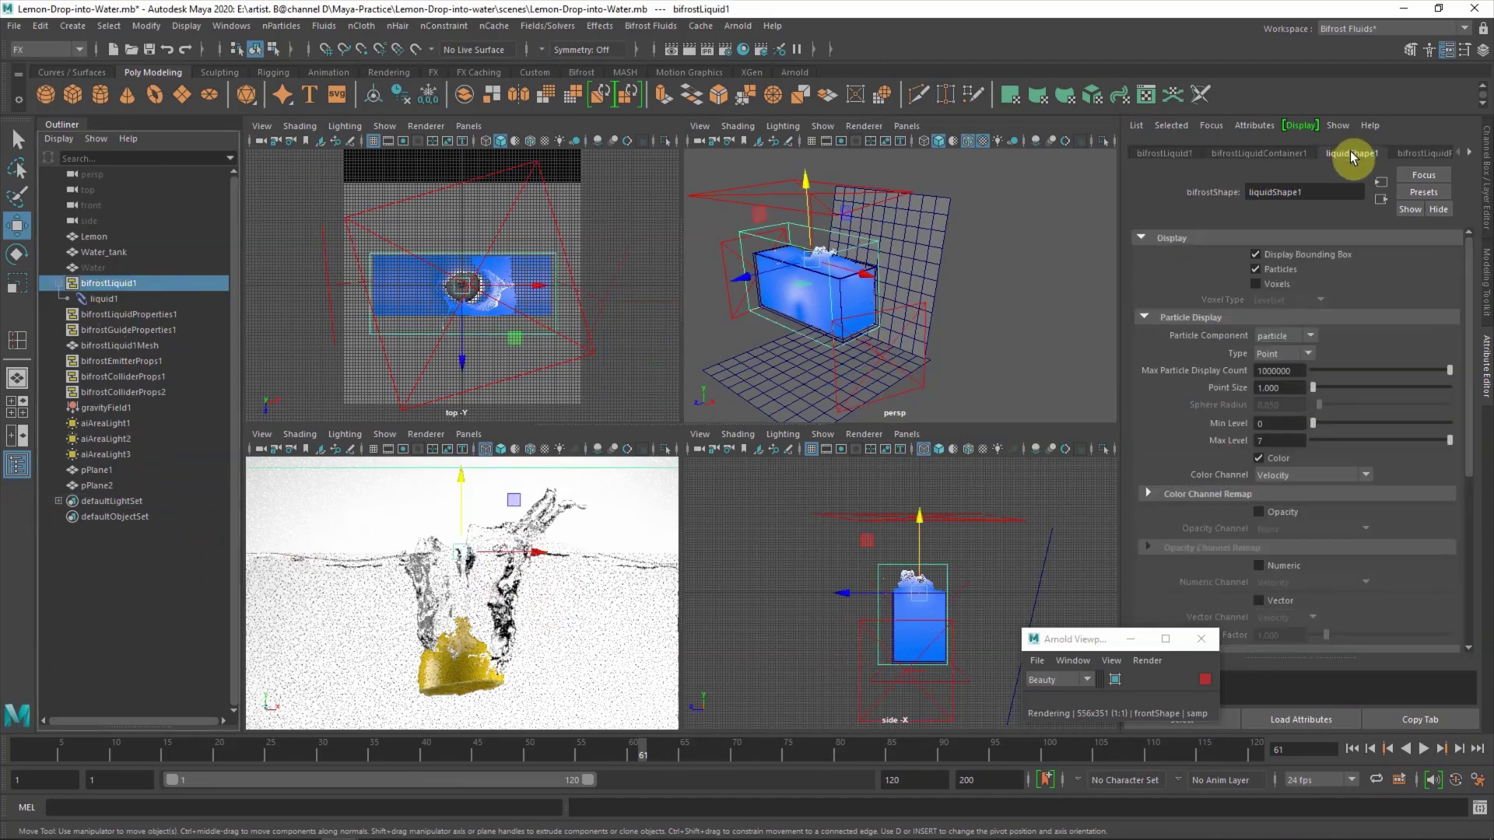
pyautogui.scroll(-10, 1350, 388)
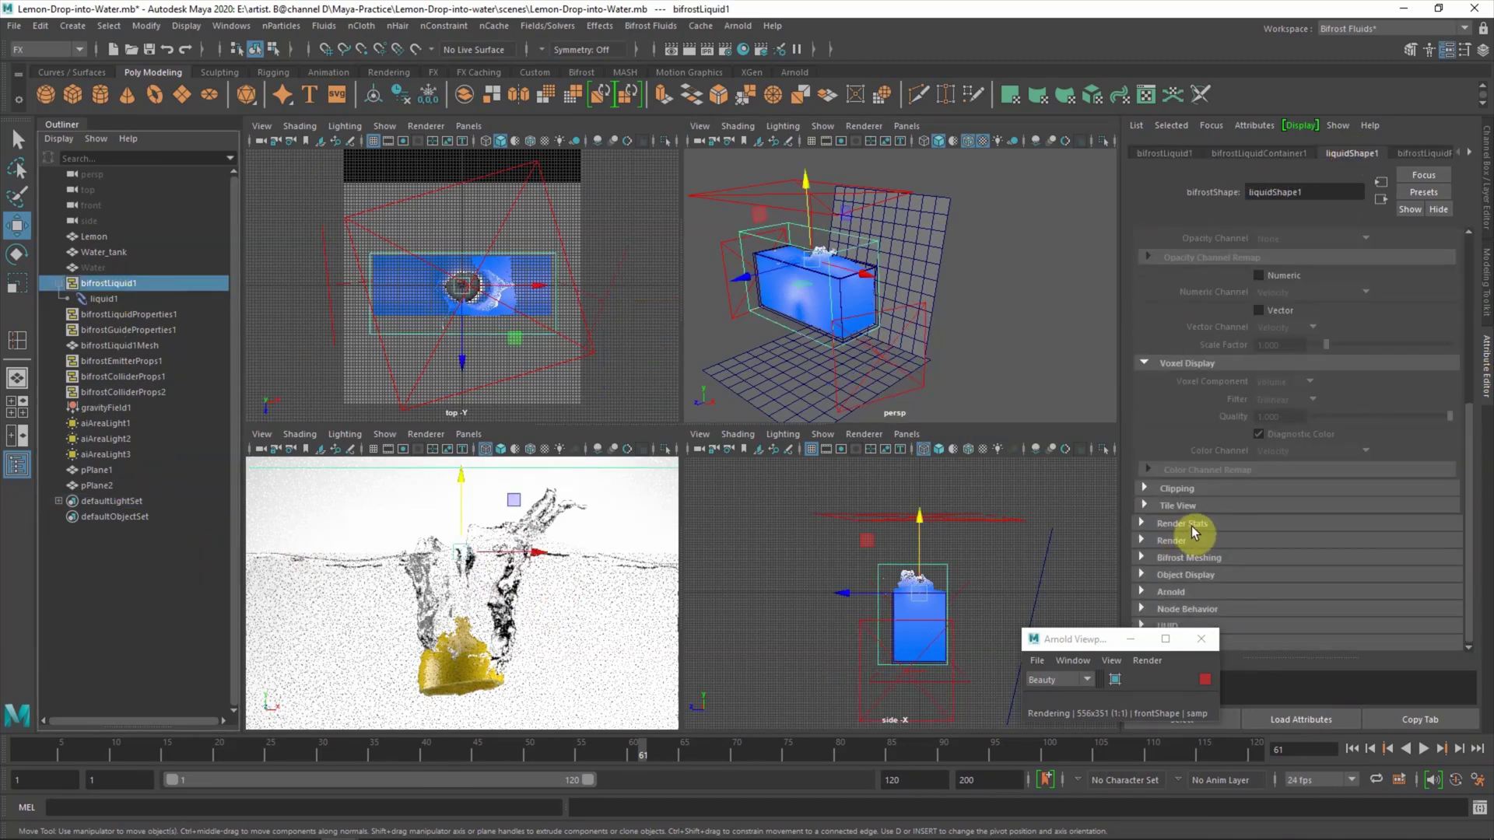
pyautogui.click(1282, 386)
pyautogui.click(1272, 418)
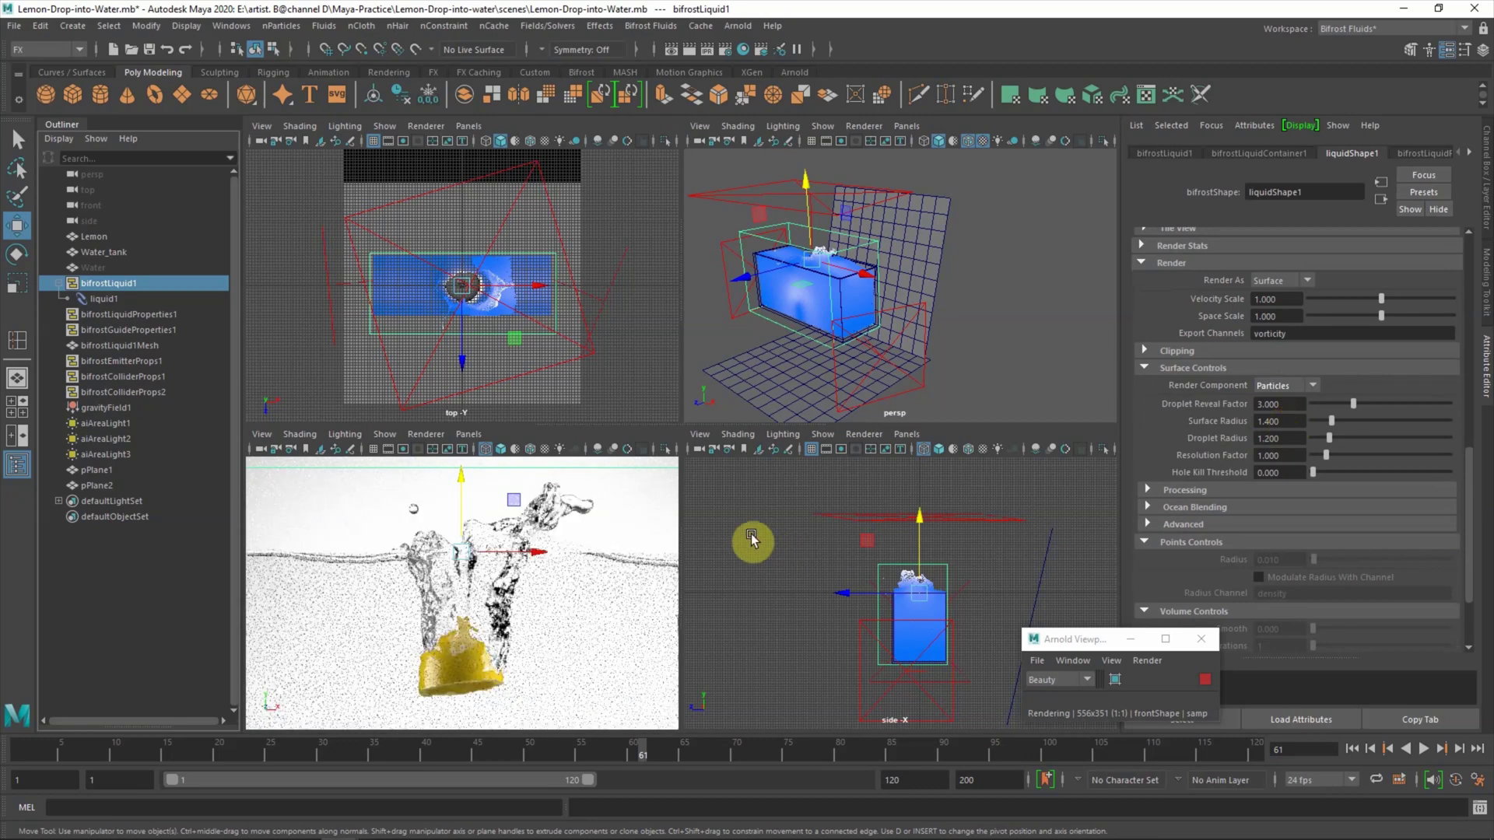
pyautogui.press('q')
pyautogui.click(763, 615)
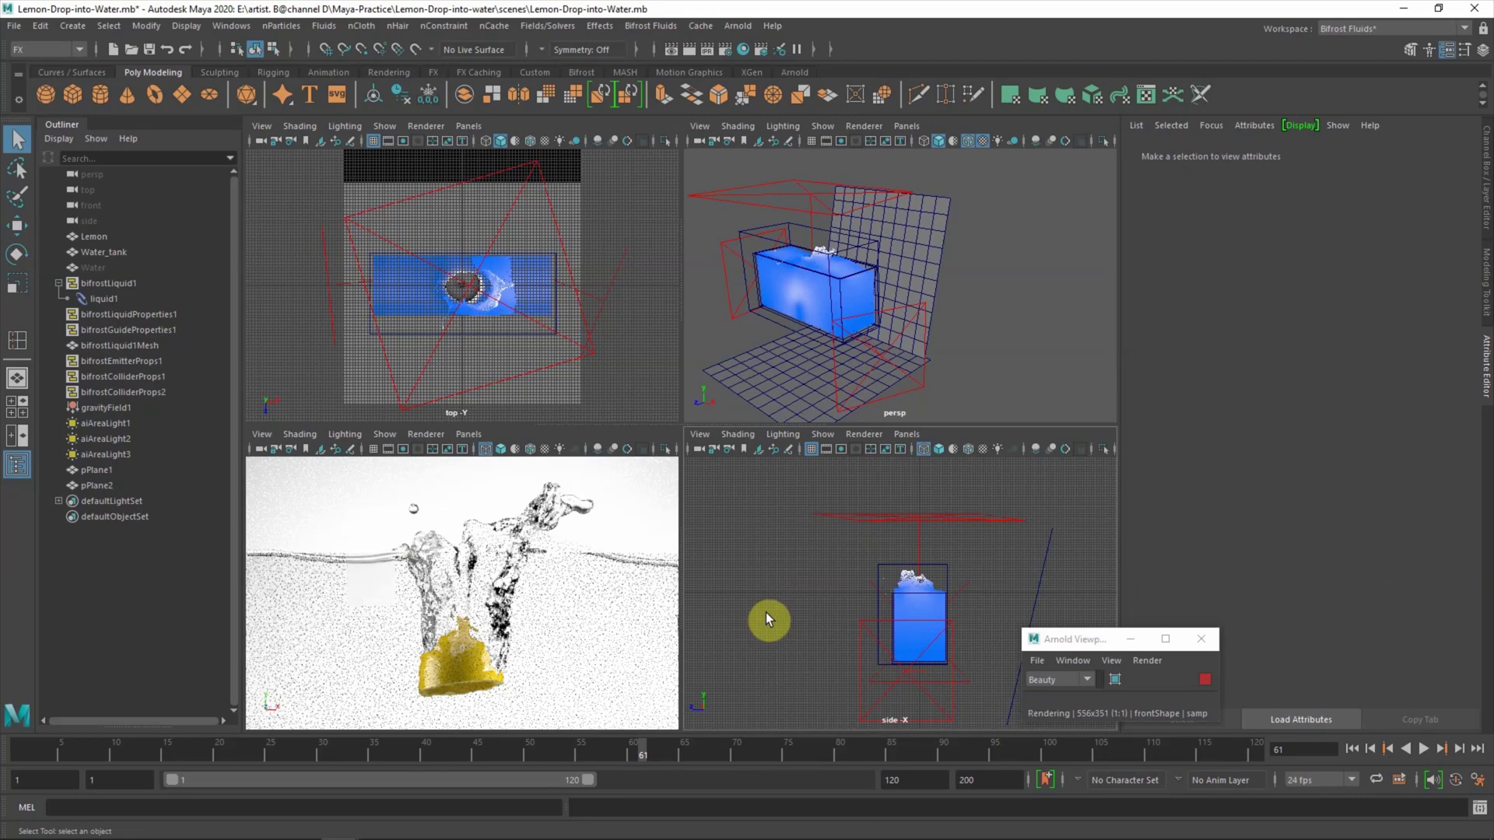
pyautogui.press('space')
# Step: Drag the Arnold render window aside to reveal the maximized front view
pyautogui.moveTo(1060, 641)
pyautogui.mouseDown()
pyautogui.moveTo(1183, 595)
pyautogui.moveTo(1180, 568)
pyautogui.mouseUp()
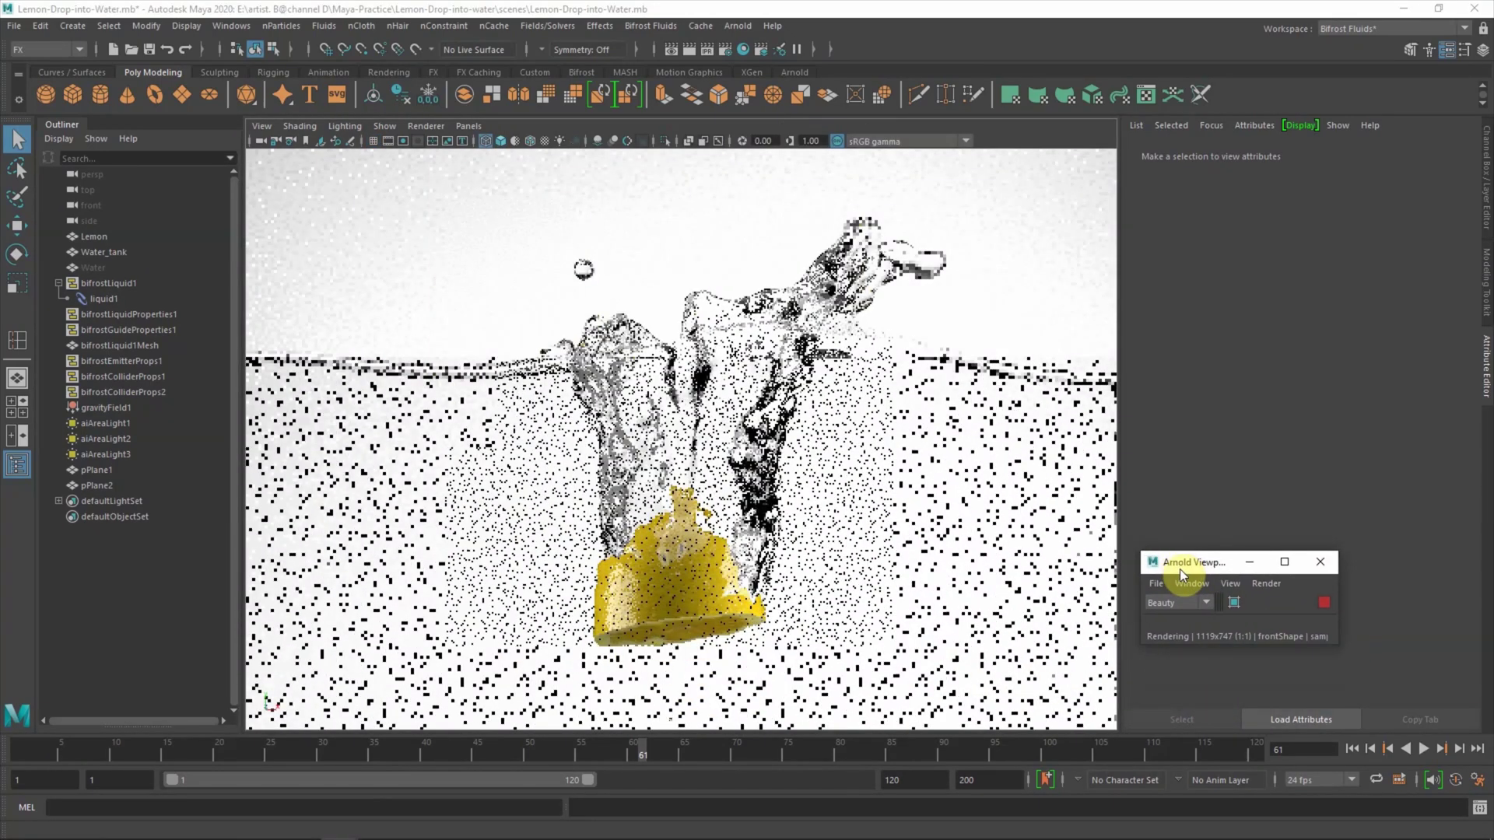